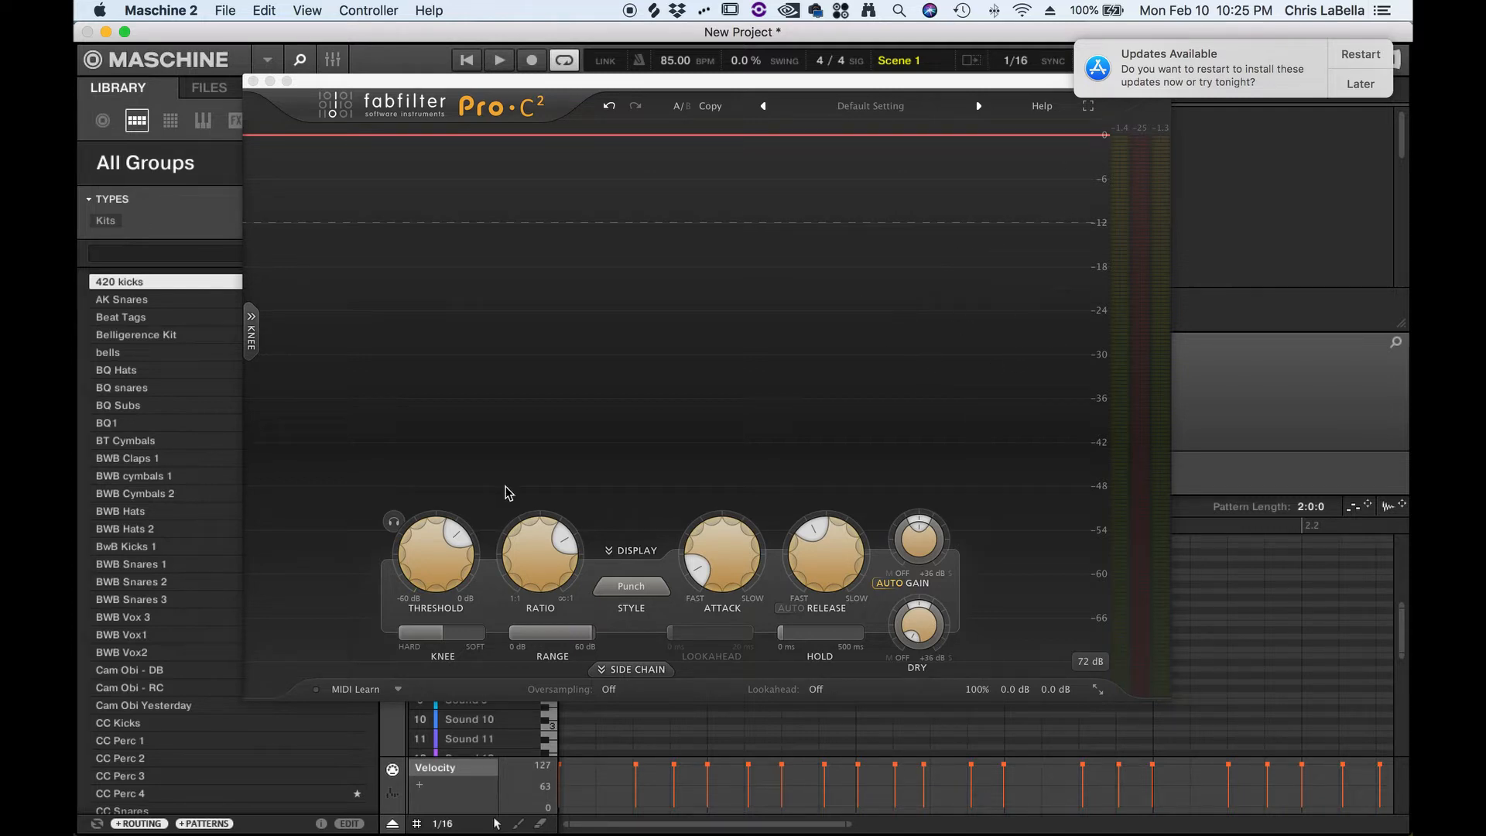
# - Play the drum loop through the Pro-C 2 compressor to audition it, then stop playback
pyautogui.press('space')
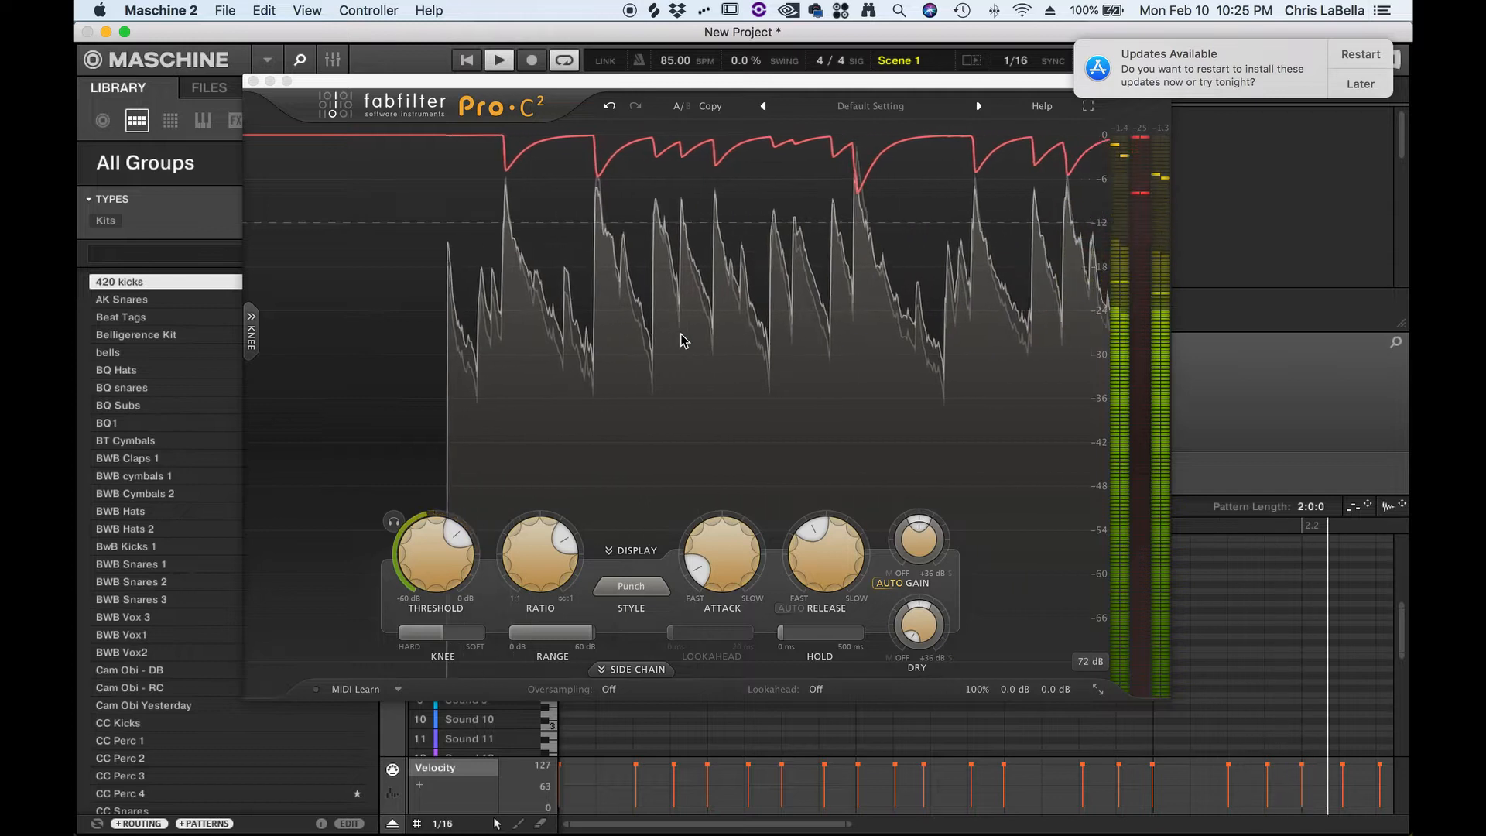
pyautogui.press('space')
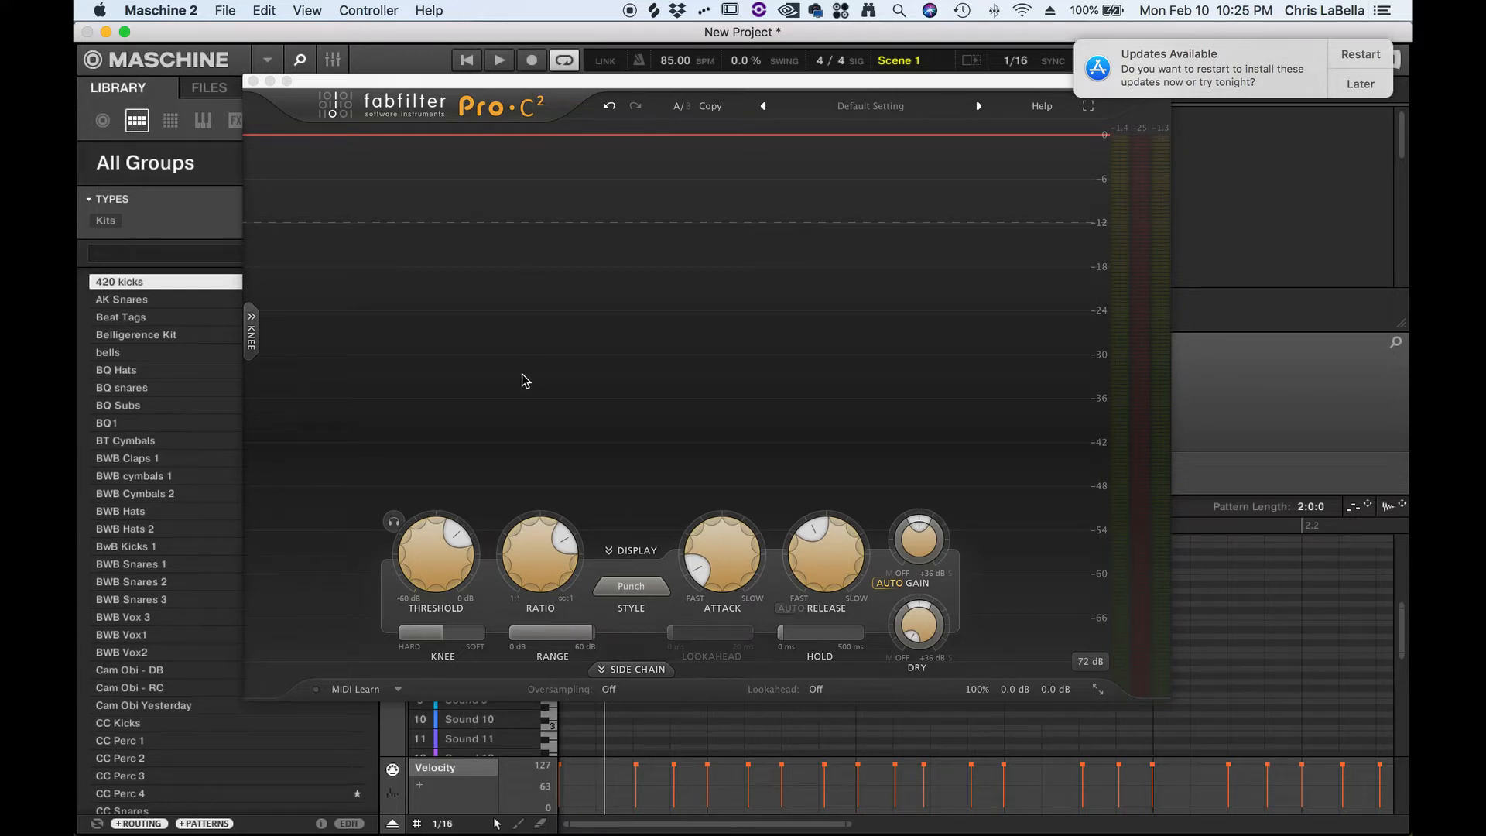
pyautogui.moveTo(555, 540)
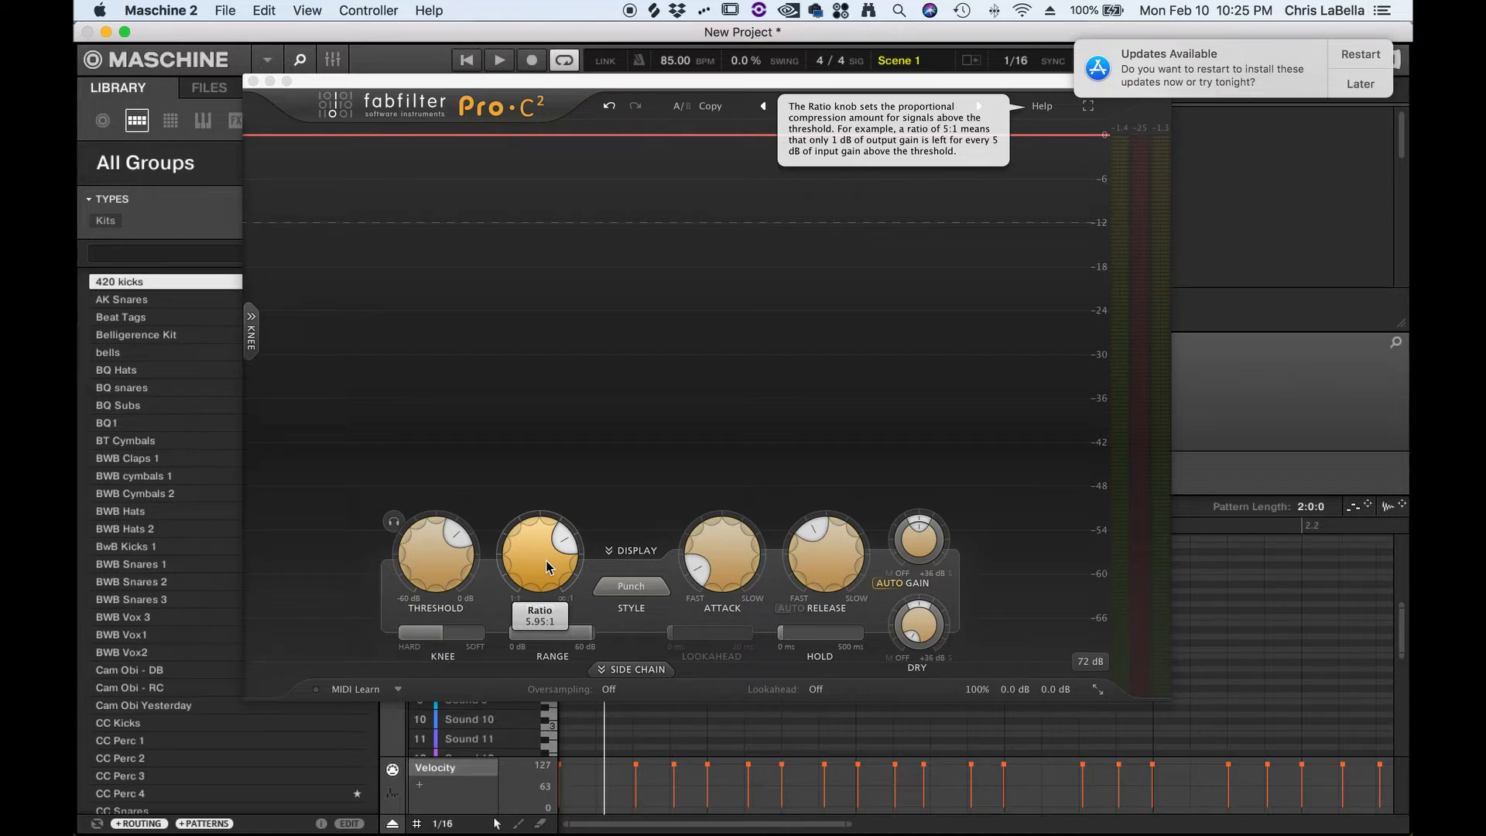
# - Play the loop again, checking the output level meters, then stop playback
pyautogui.press('space')
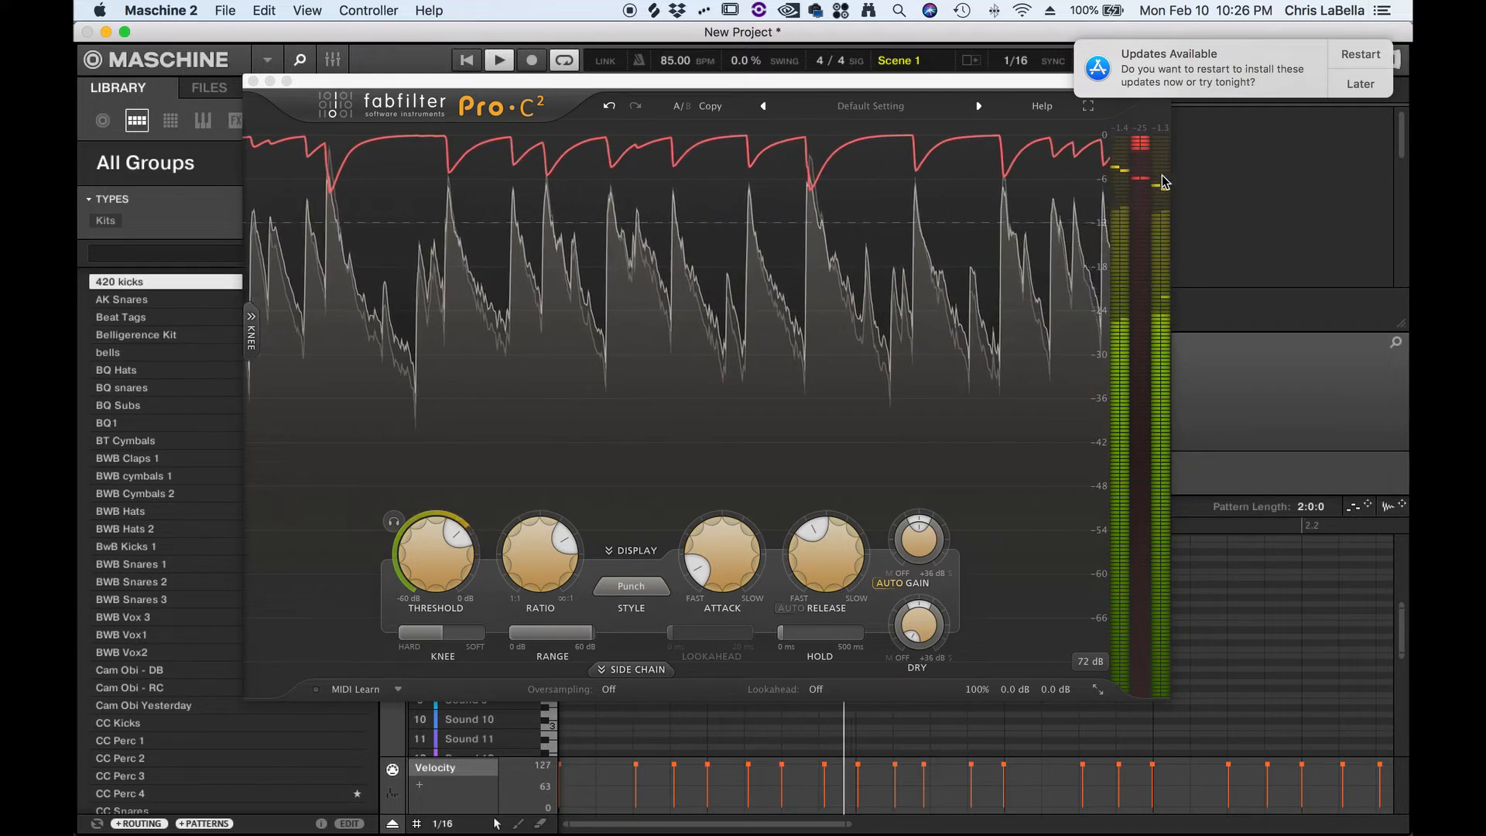
pyautogui.click(1132, 140)
pyautogui.press('space')
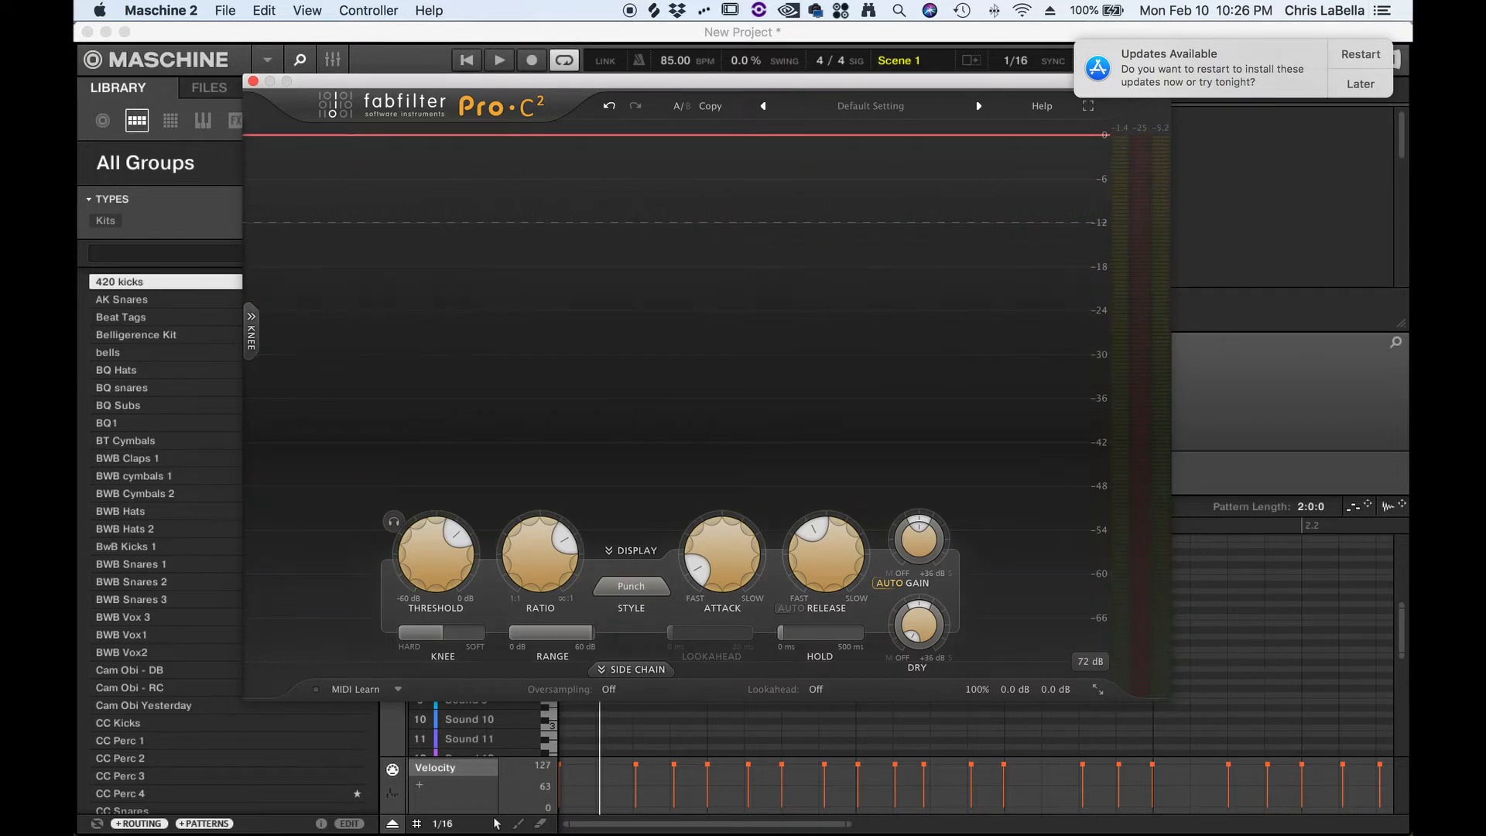
# - Set the compressor ratio to 1.00:1, then raise the threshold while the loop plays
pyautogui.moveTo(541, 554); pyautogui.dragTo(545, 791)
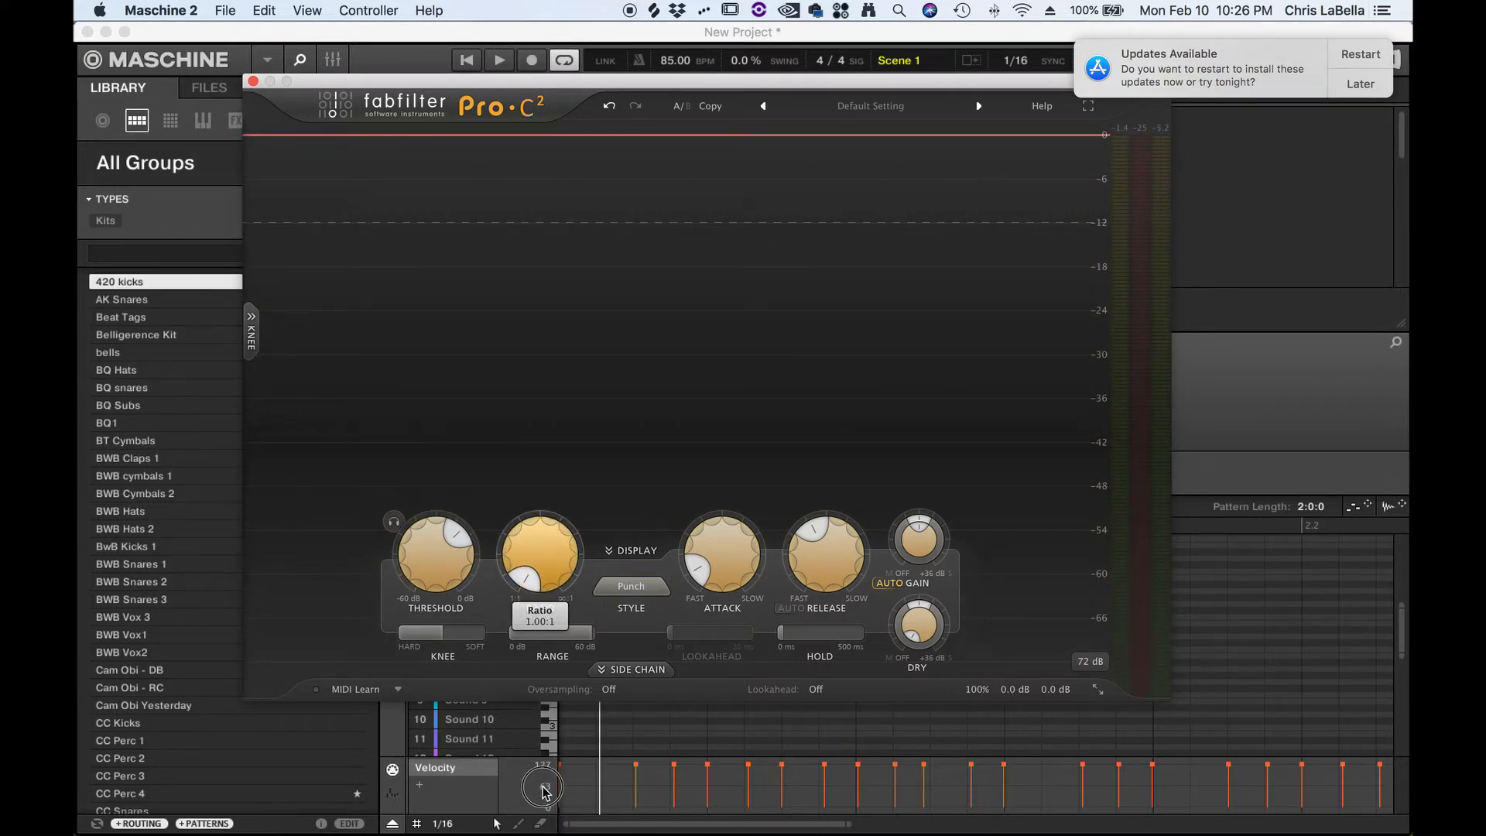
pyautogui.moveTo(447, 591)
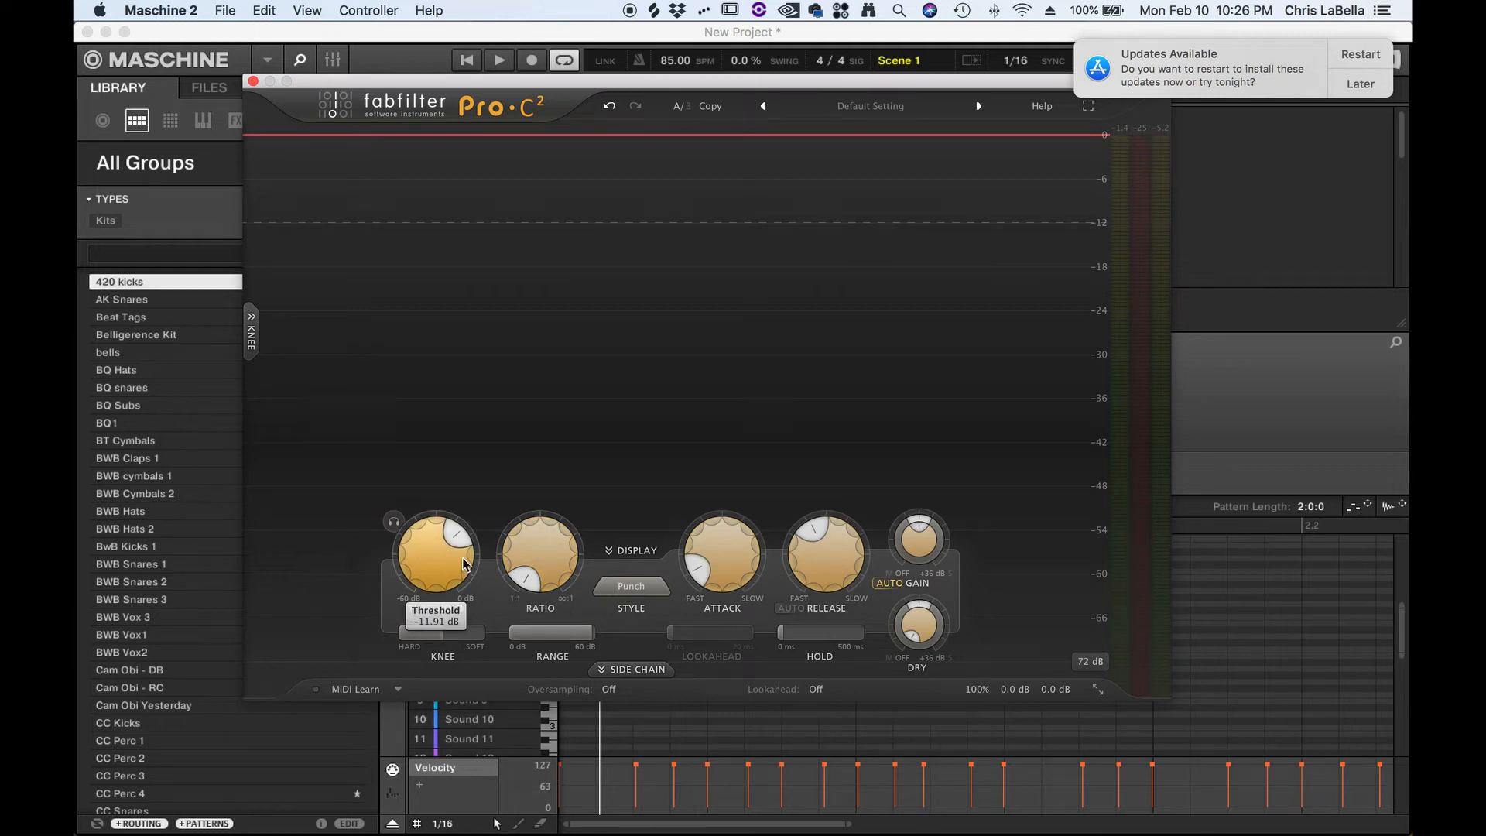
pyautogui.press('space')
pyautogui.moveTo(464, 563); pyautogui.dragTo(478, 472)
pyautogui.press('space')
# - Turn the ratio up while auditioning the loop, then stop playback
pyautogui.moveTo(540, 553)
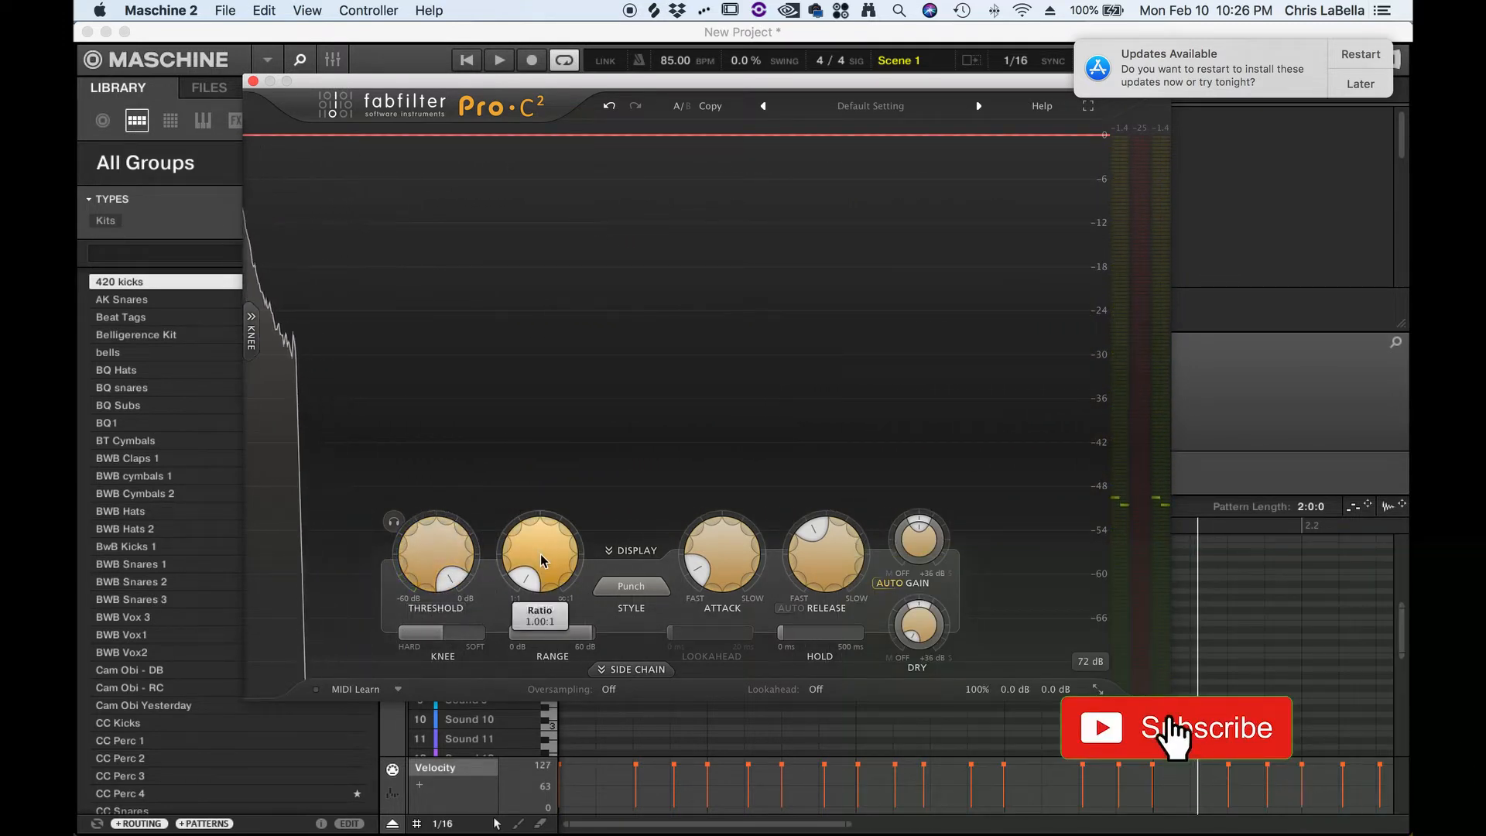
pyautogui.press('space')
pyautogui.moveTo(540, 554); pyautogui.dragTo(561, 511)
pyautogui.press('space')
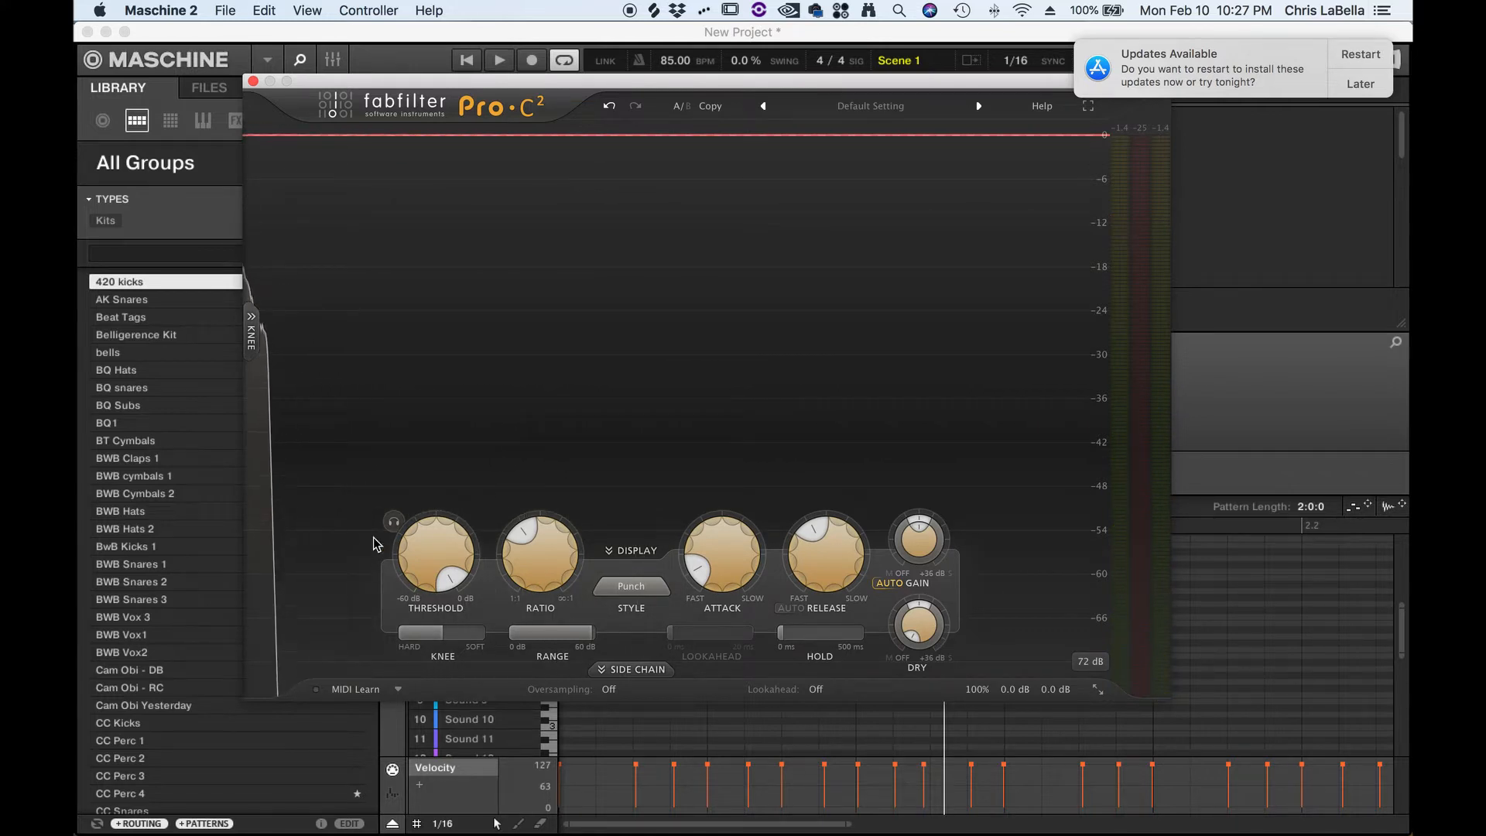
# - Set the threshold to 0.00 dB and raise the ratio knob
pyautogui.moveTo(466, 571)
pyautogui.moveTo(466, 531); pyautogui.dragTo(466, 446)
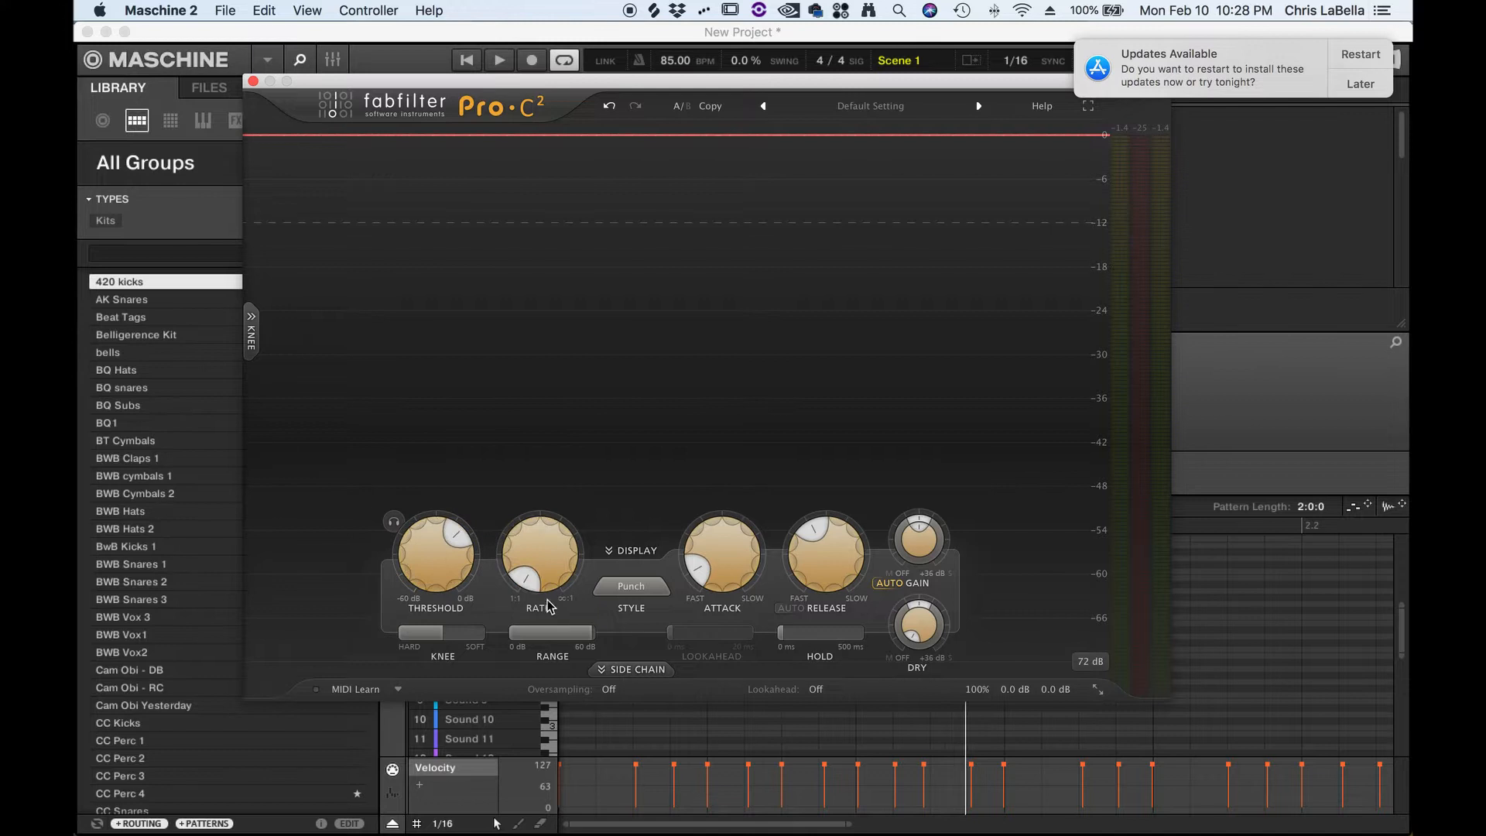
pyautogui.moveTo(548, 606); pyautogui.dragTo(604, 394)
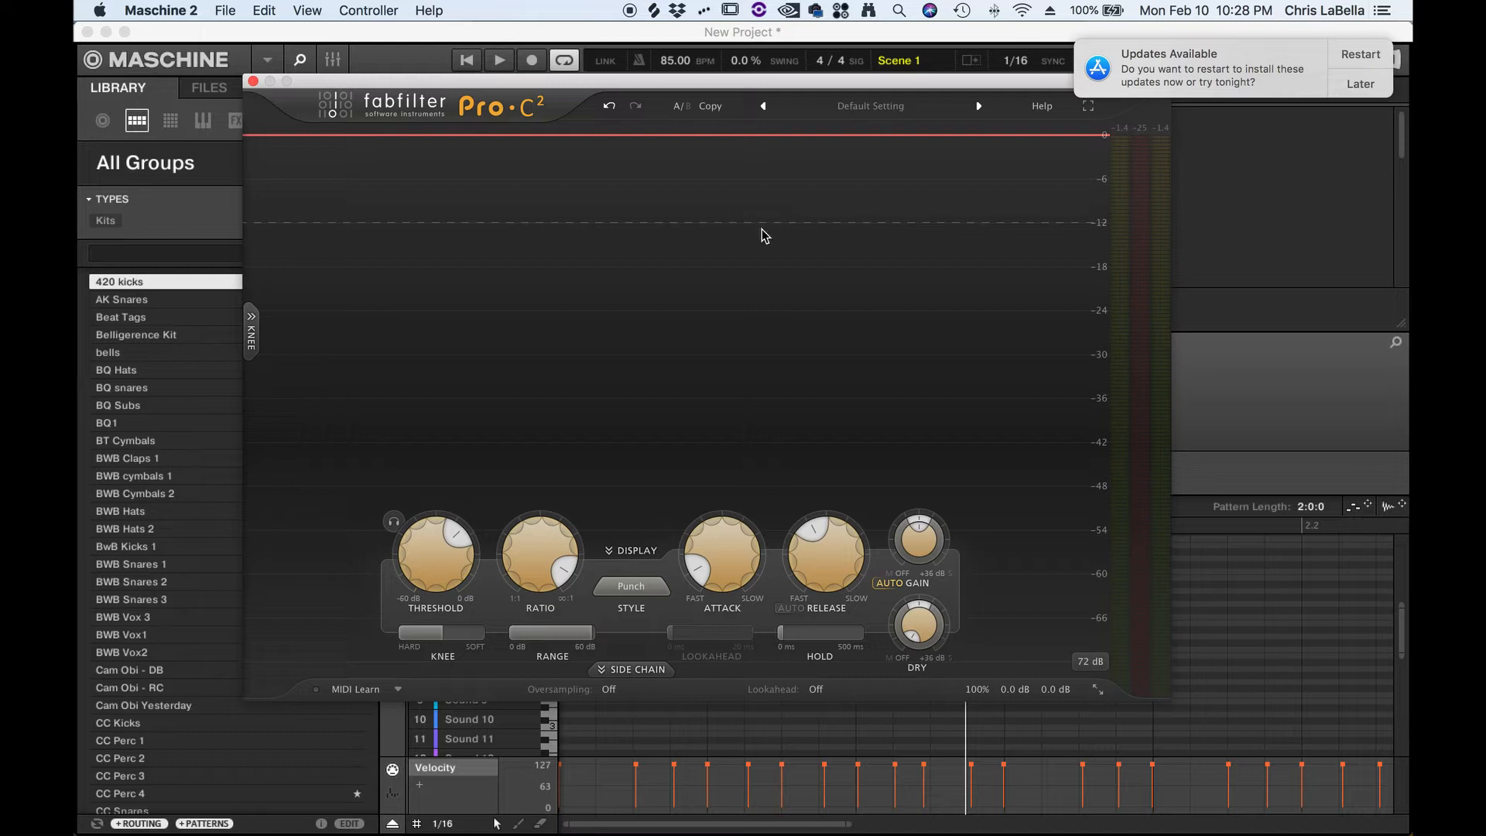
# - Play the loop to hear the current compression, then stop playback
pyautogui.press('space')
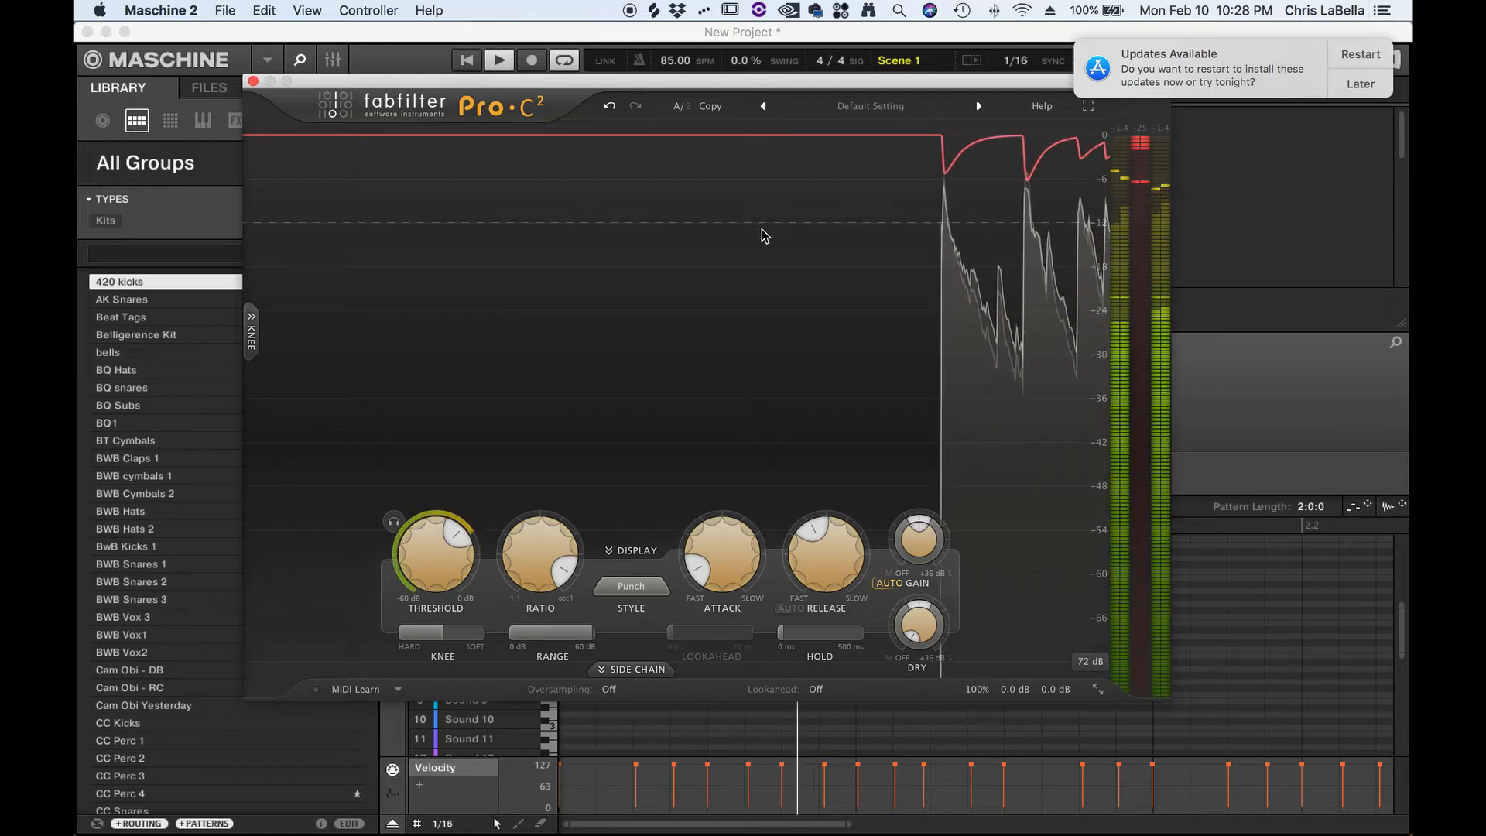
pyautogui.moveTo(423, 553)
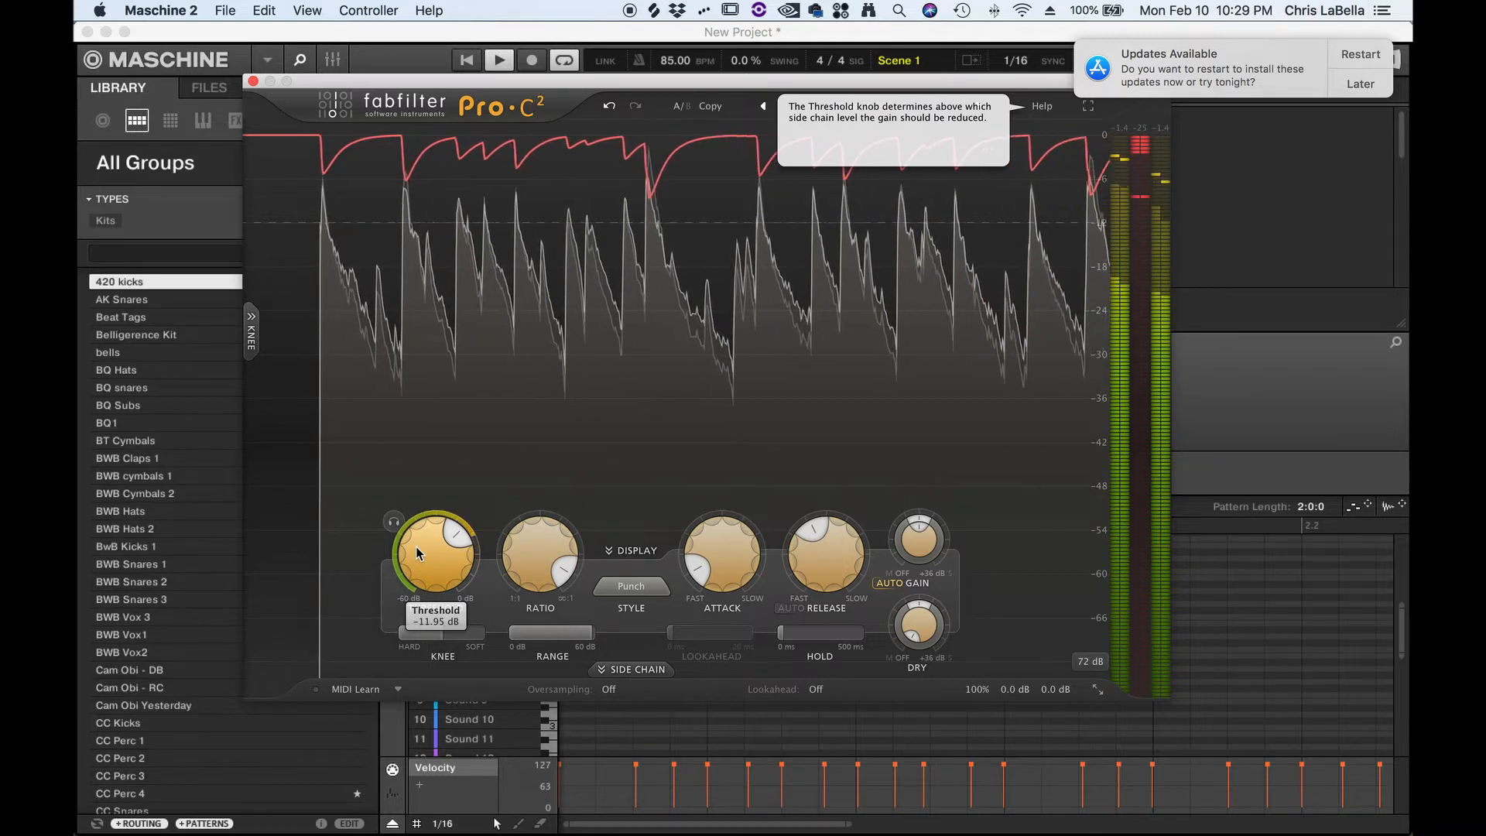
pyautogui.press('space')
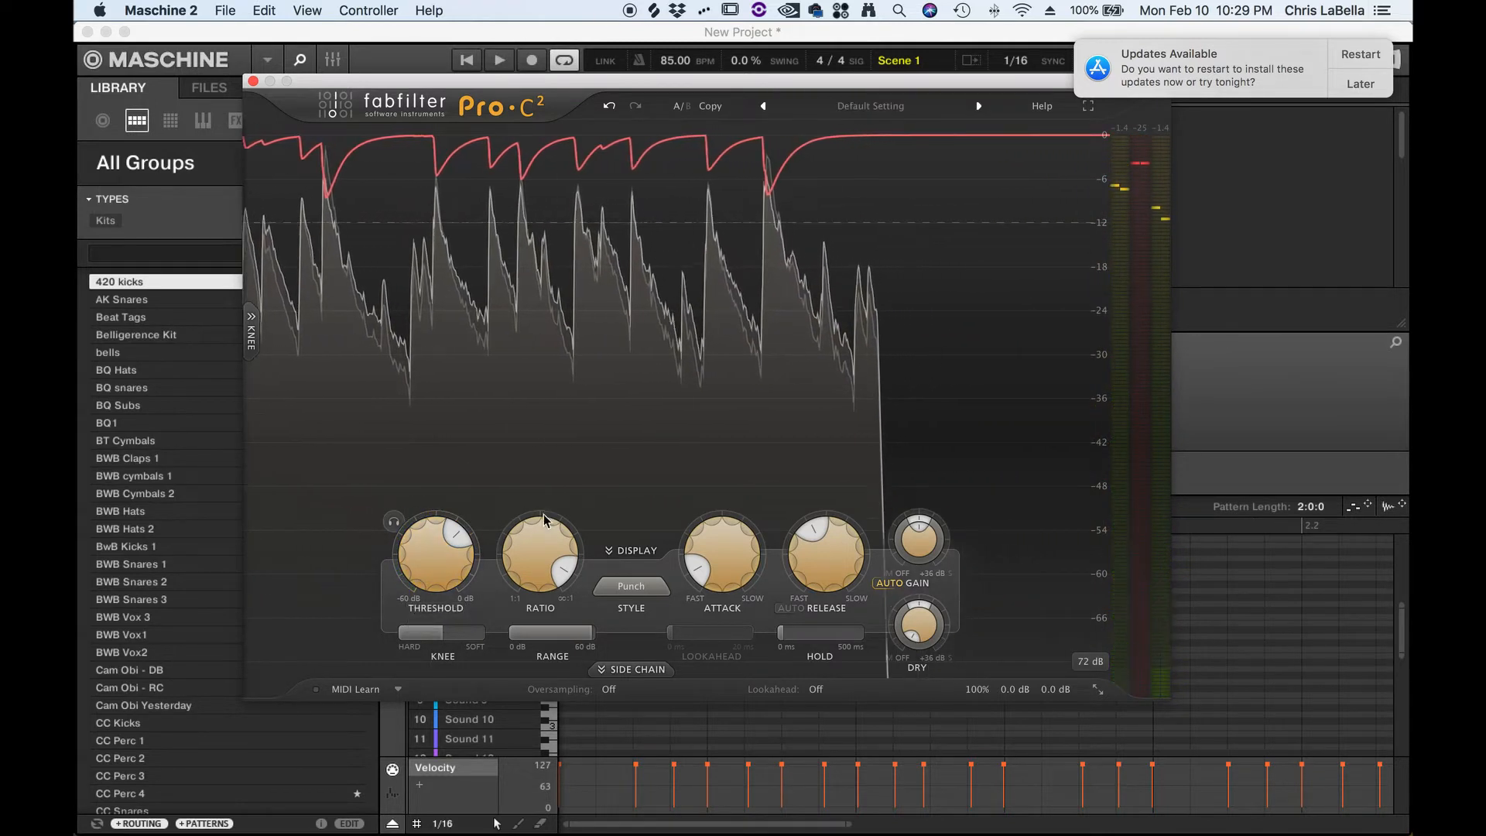
# - Set the ratio to 2.85:1 and start playback of the loop
pyautogui.moveTo(556, 606)
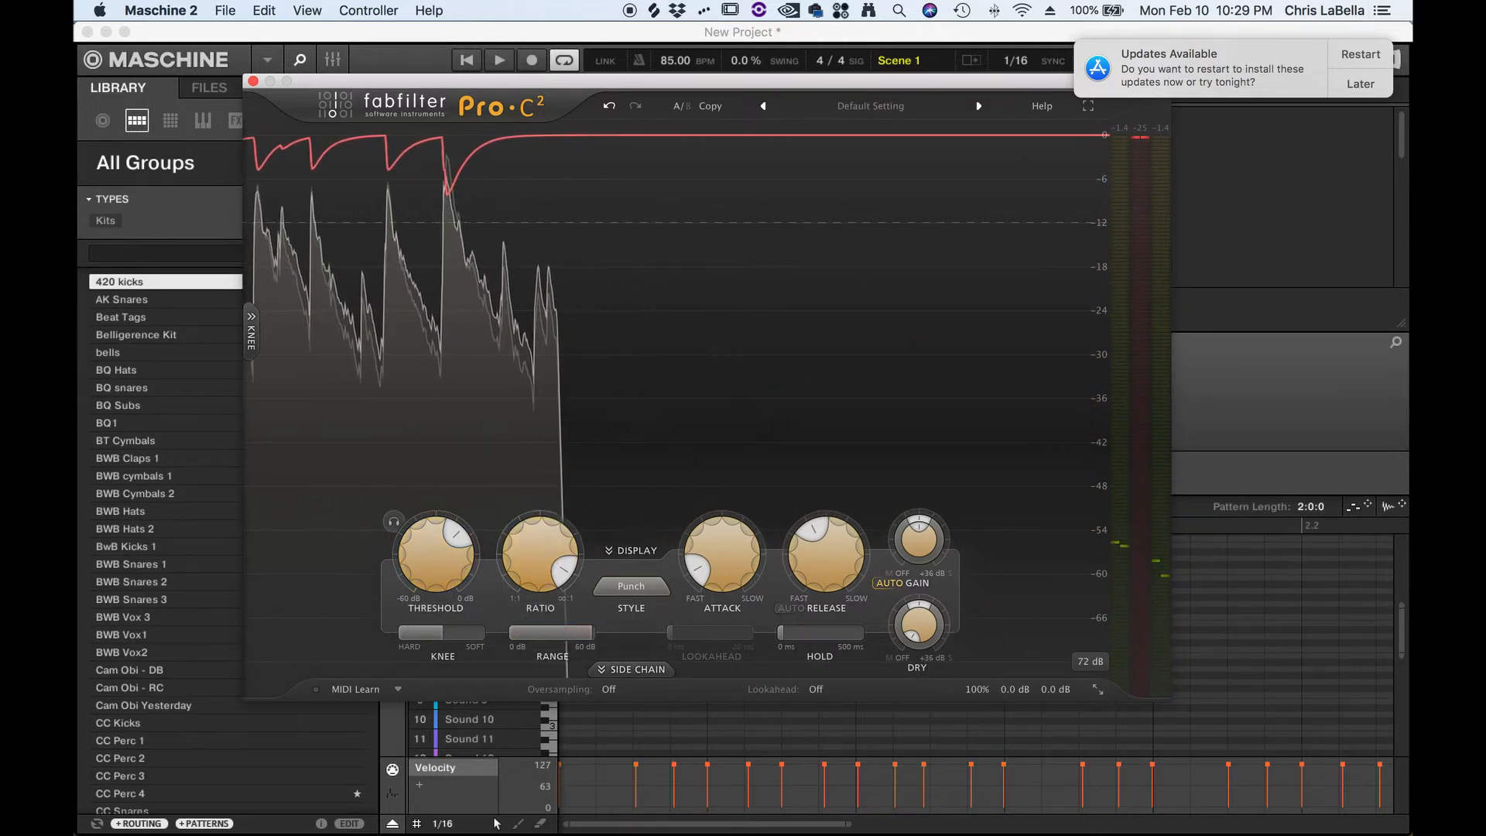
pyautogui.moveTo(550, 546)
pyautogui.mouseDown()
pyautogui.moveTo(549, 642)
pyautogui.moveTo(577, 596)
pyautogui.mouseUp()
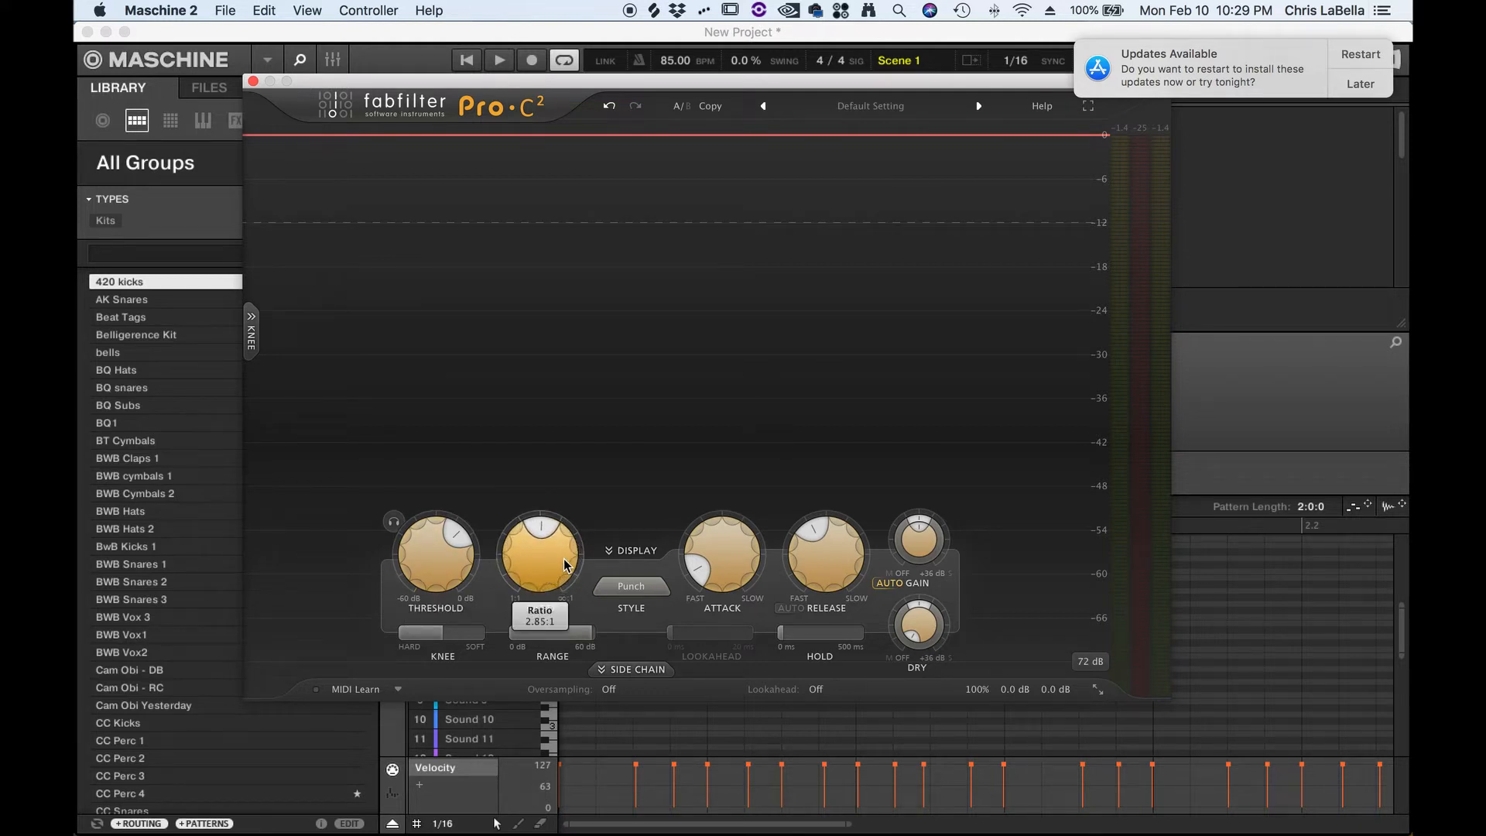
pyautogui.press('space')
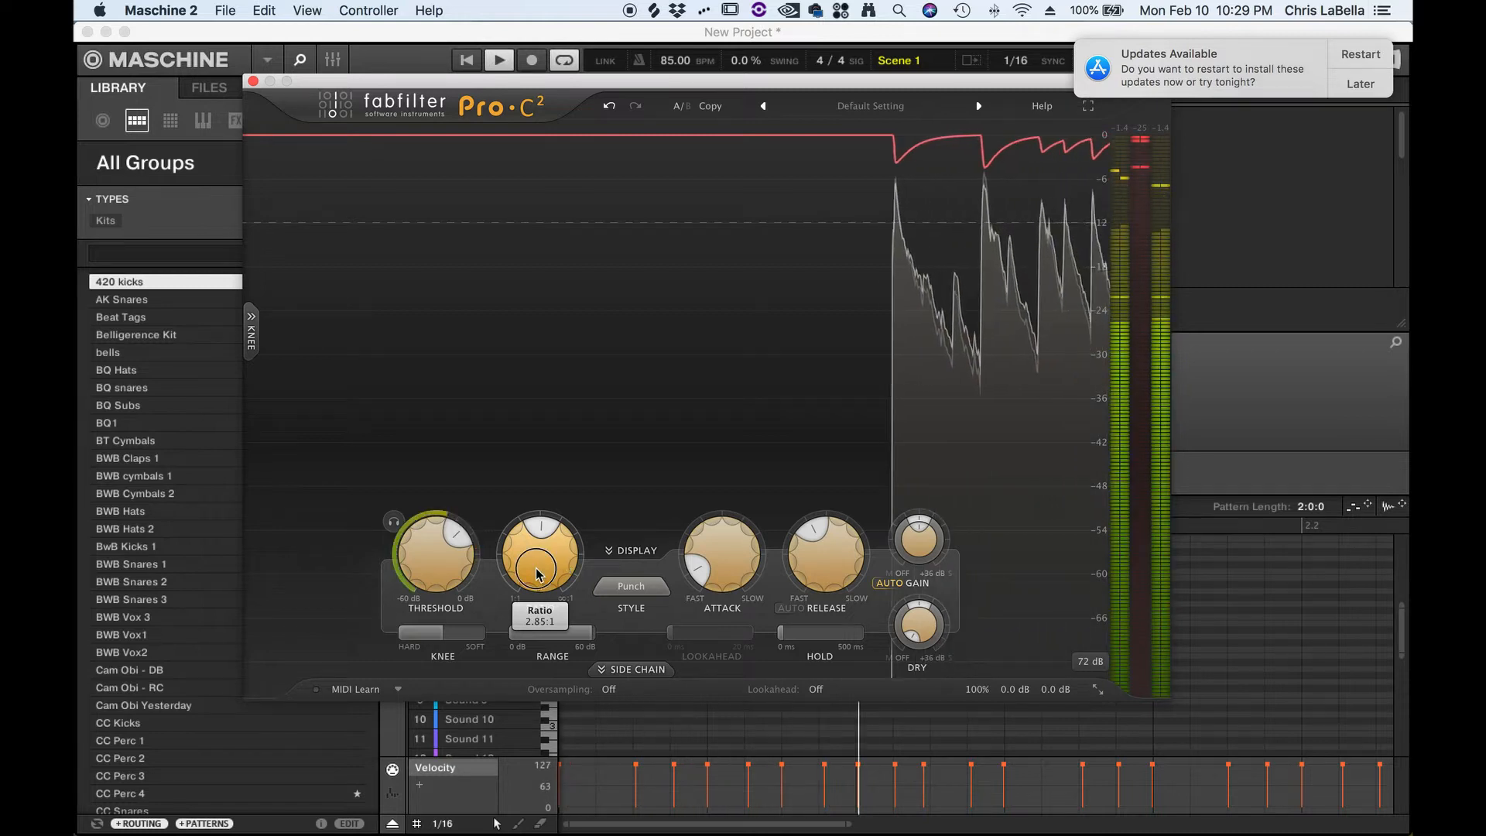
# - Rebalance the ratio and set the threshold to -15.04 dB while the loop plays
pyautogui.moveTo(540, 574); pyautogui.dragTo(430, 660)
pyautogui.moveTo(538, 560); pyautogui.dragTo(549, 521)
pyautogui.moveTo(432, 571); pyautogui.dragTo(447, 547)
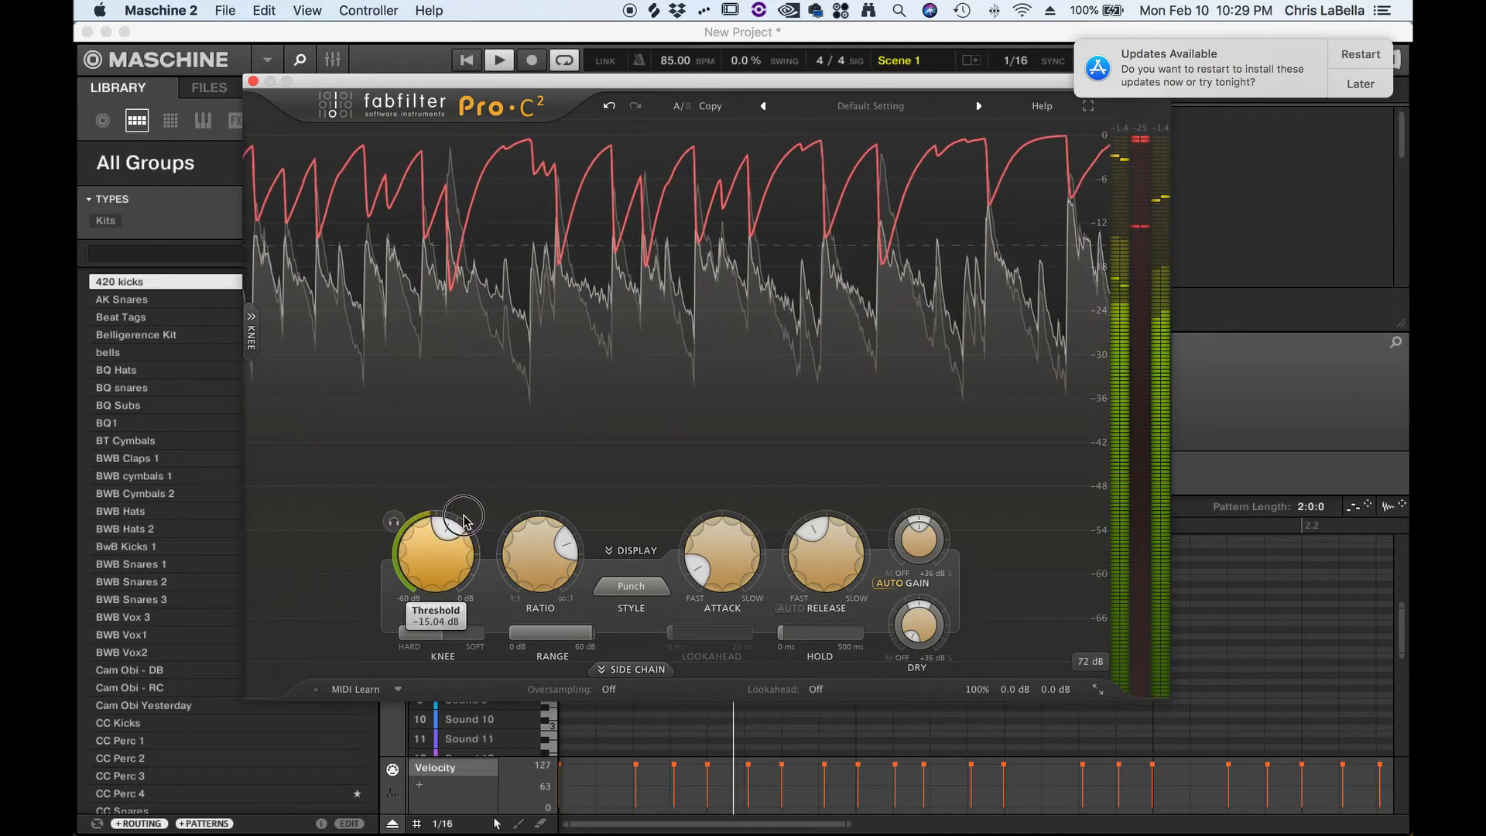
pyautogui.moveTo(470, 507); pyautogui.dragTo(470, 507)
# - Raise the ratio and pull the threshold further down, stopping playback afterwards
pyautogui.moveTo(524, 565); pyautogui.dragTo(564, 466)
pyautogui.moveTo(436, 573); pyautogui.dragTo(437, 604)
pyautogui.moveTo(435, 624); pyautogui.dragTo(435, 654)
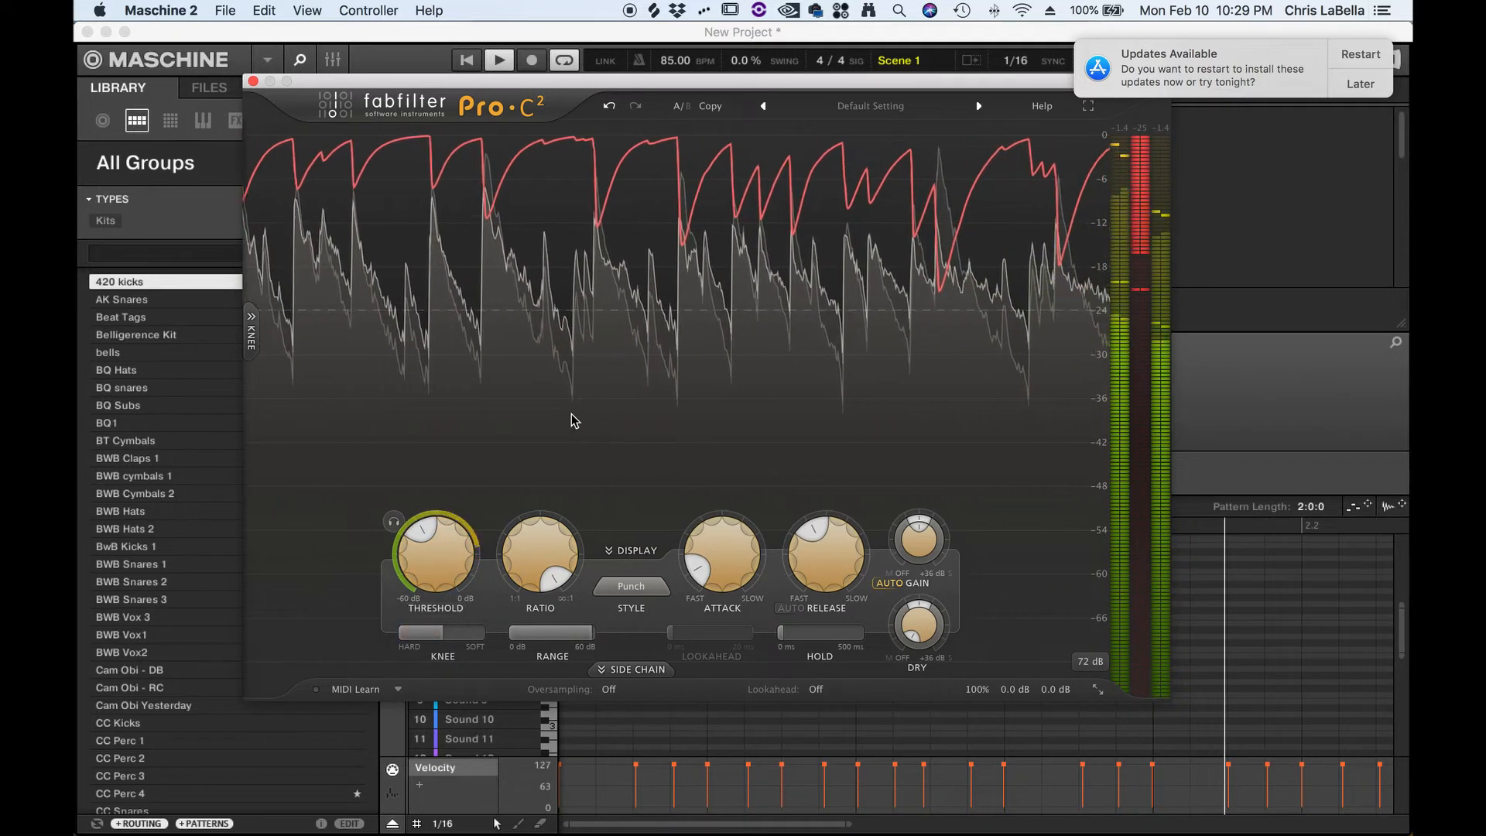
pyautogui.press('space')
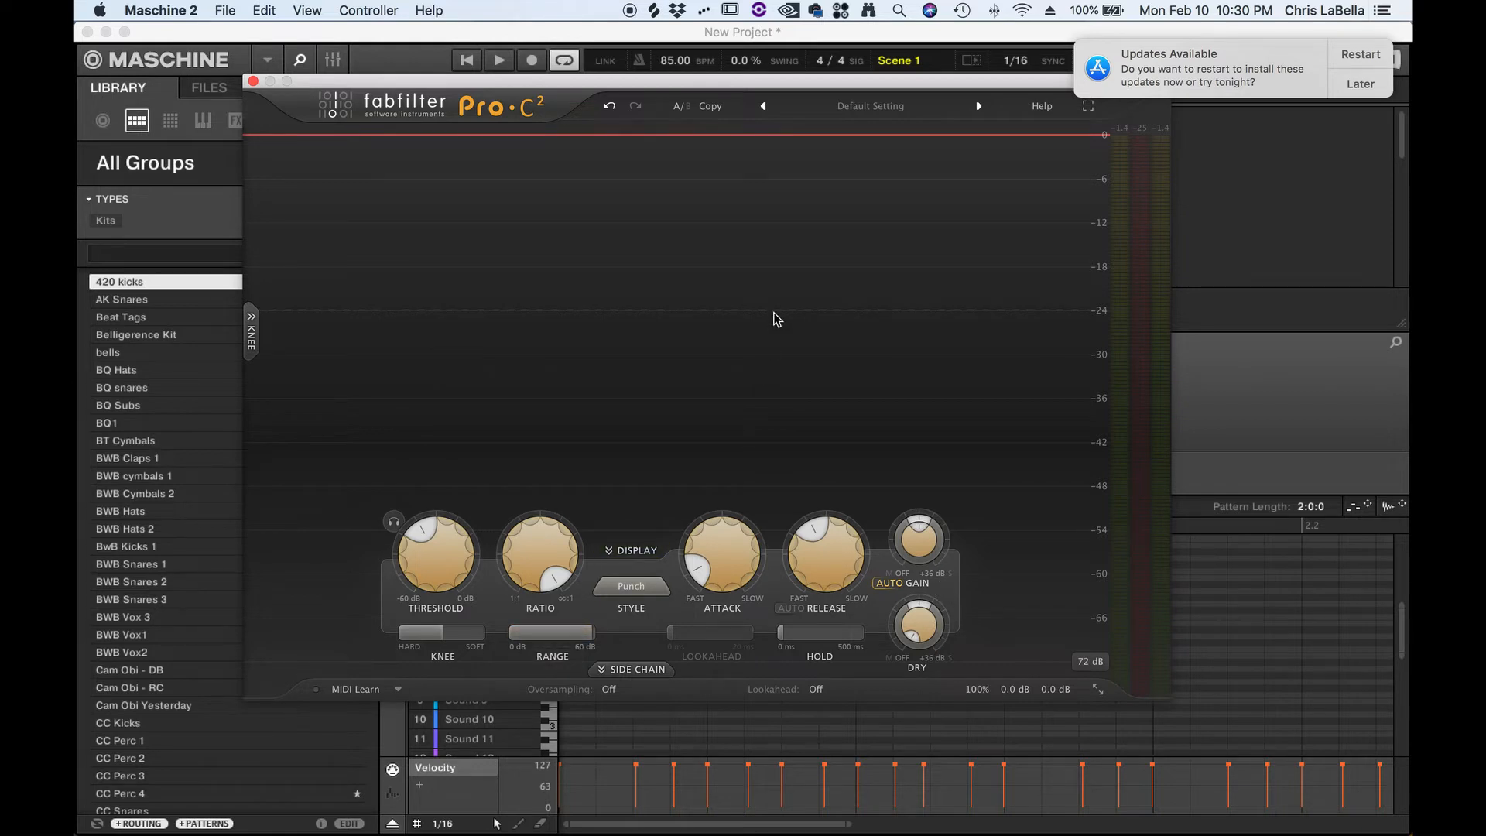
# - Readjust the threshold knob and nudge the ratio slightly
pyautogui.moveTo(720, 577)
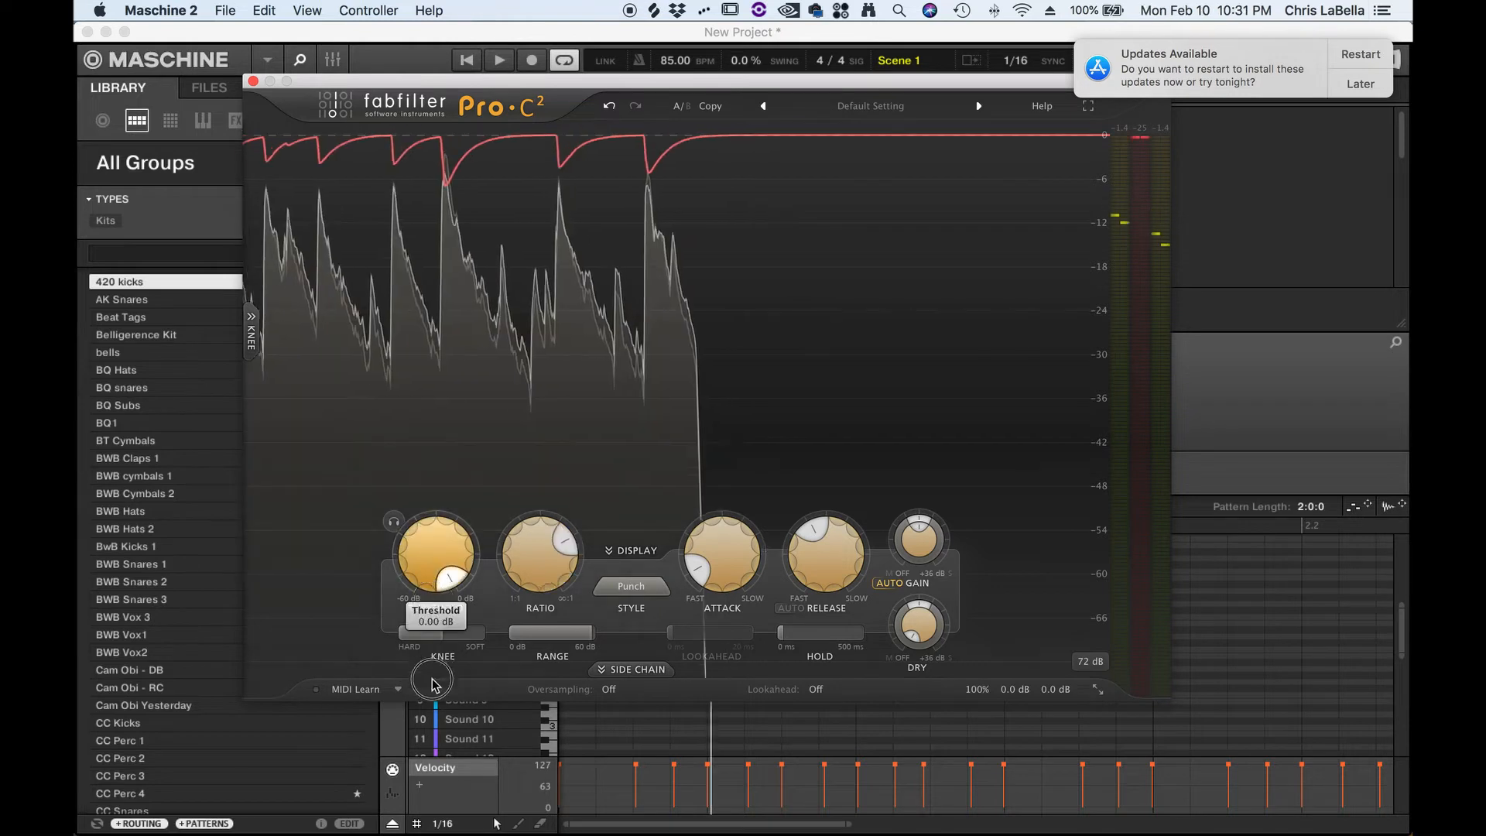
pyautogui.moveTo(434, 678); pyautogui.dragTo(469, 443)
pyautogui.moveTo(439, 525); pyautogui.dragTo(439, 557)
pyautogui.moveTo(536, 552); pyautogui.dragTo(540, 542)
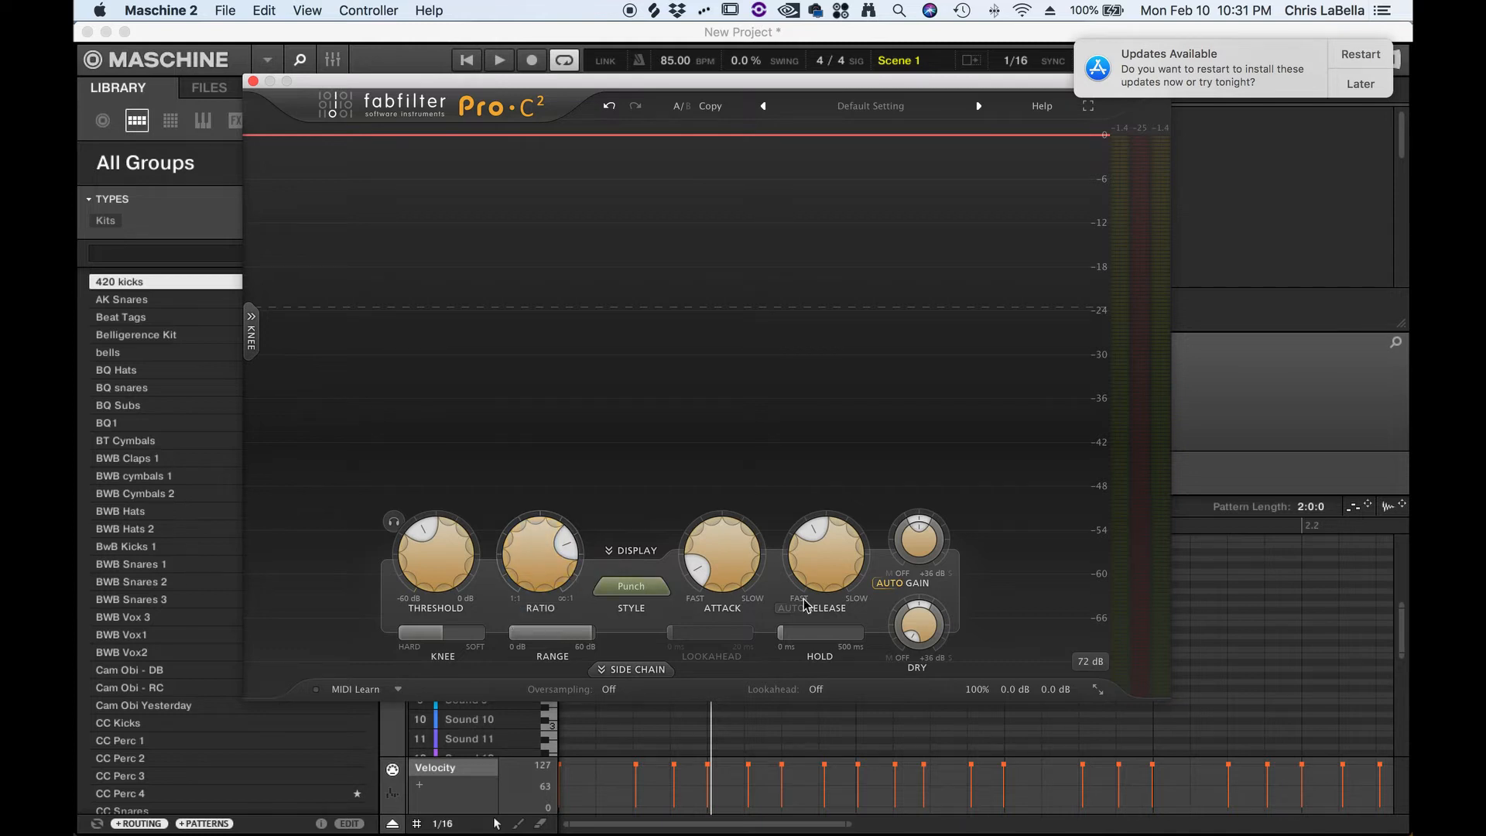
# - Sweep the attack from 0.005 ms up to a slower setting while the loop plays
pyautogui.moveTo(748, 571)
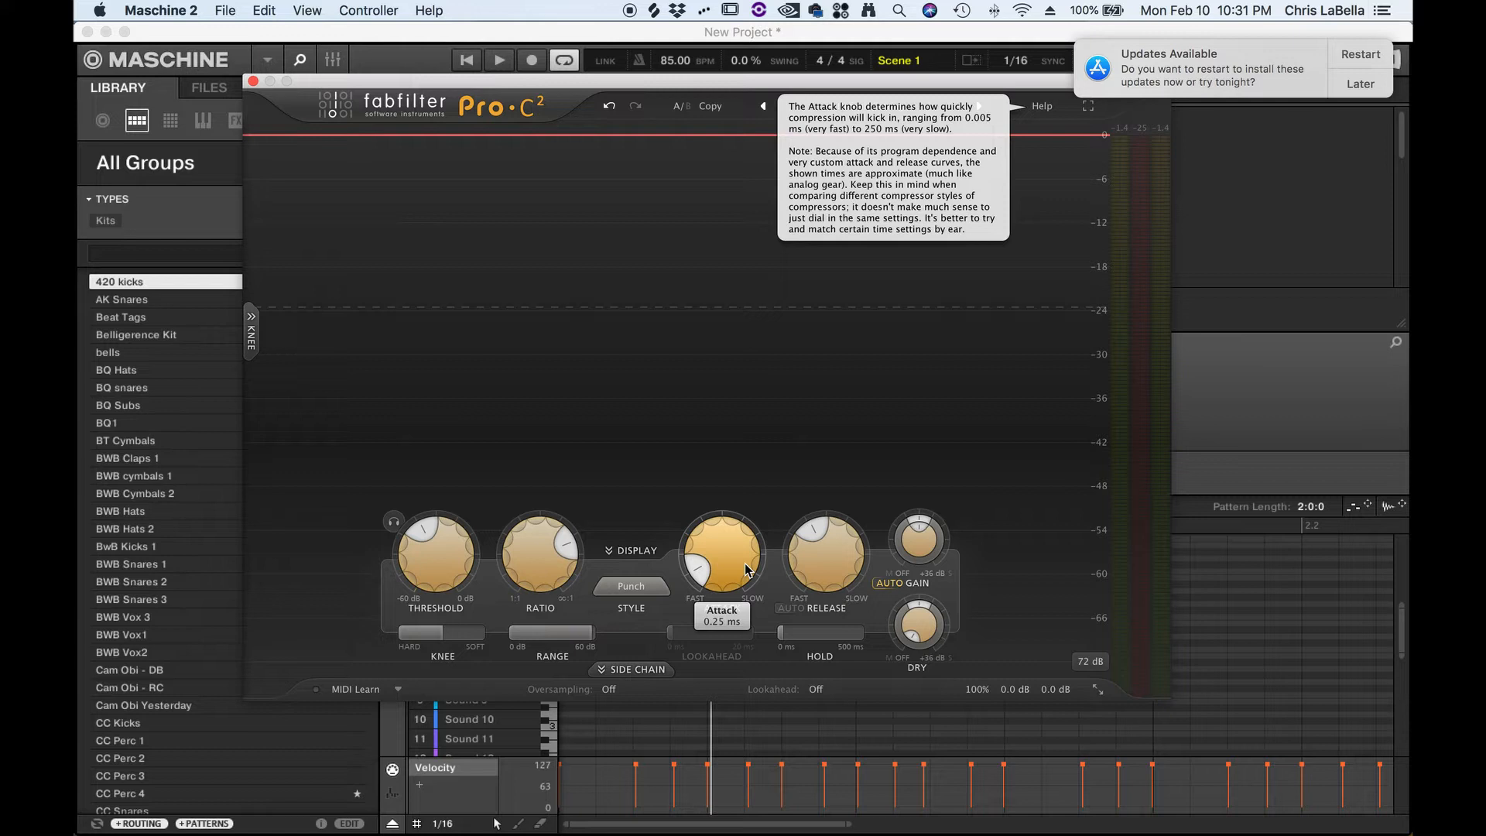
pyautogui.press('space')
pyautogui.moveTo(747, 570); pyautogui.dragTo(746, 735)
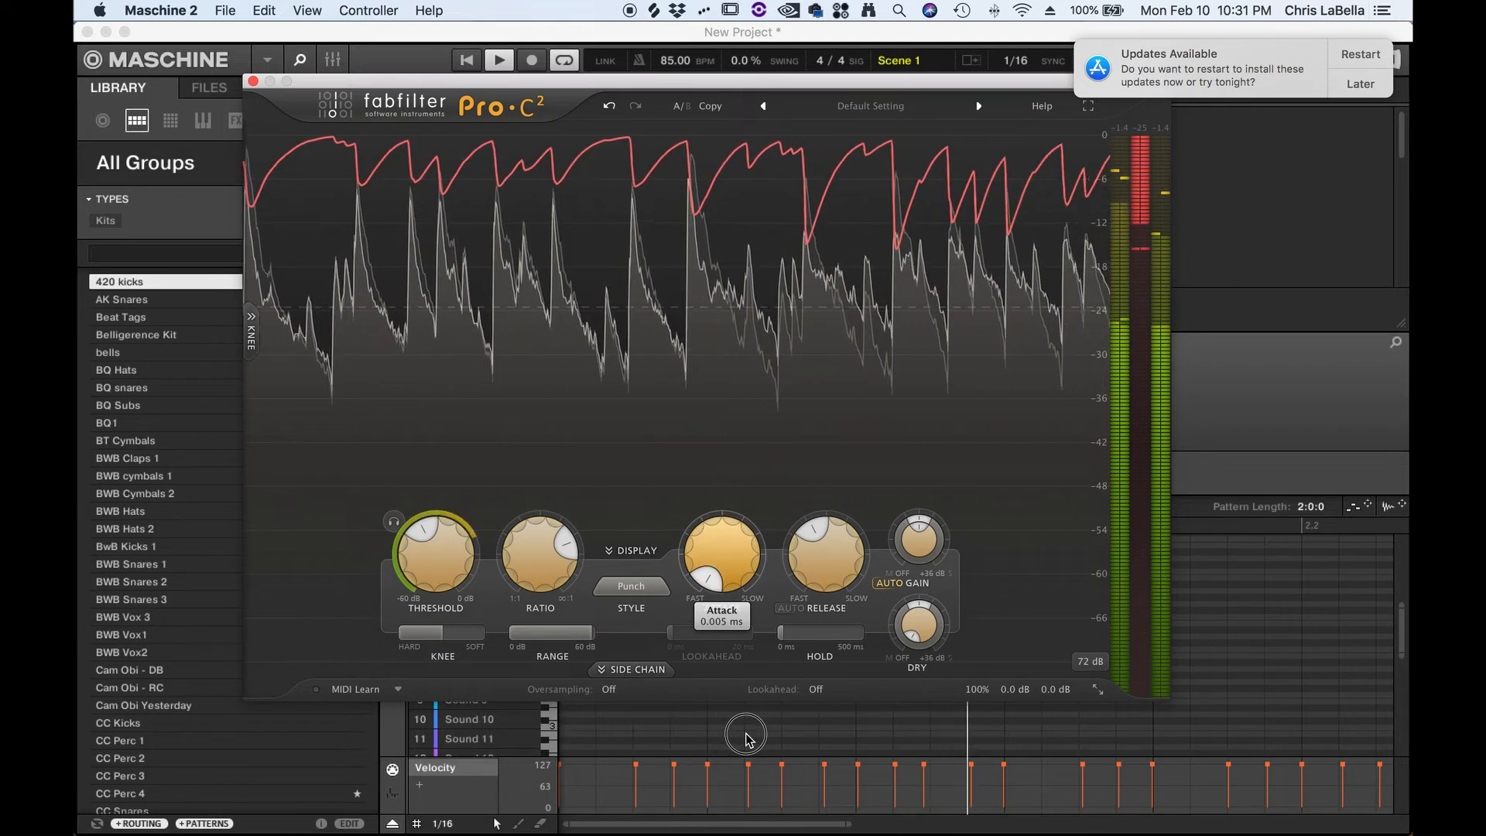
pyautogui.moveTo(745, 735); pyautogui.dragTo(768, 612)
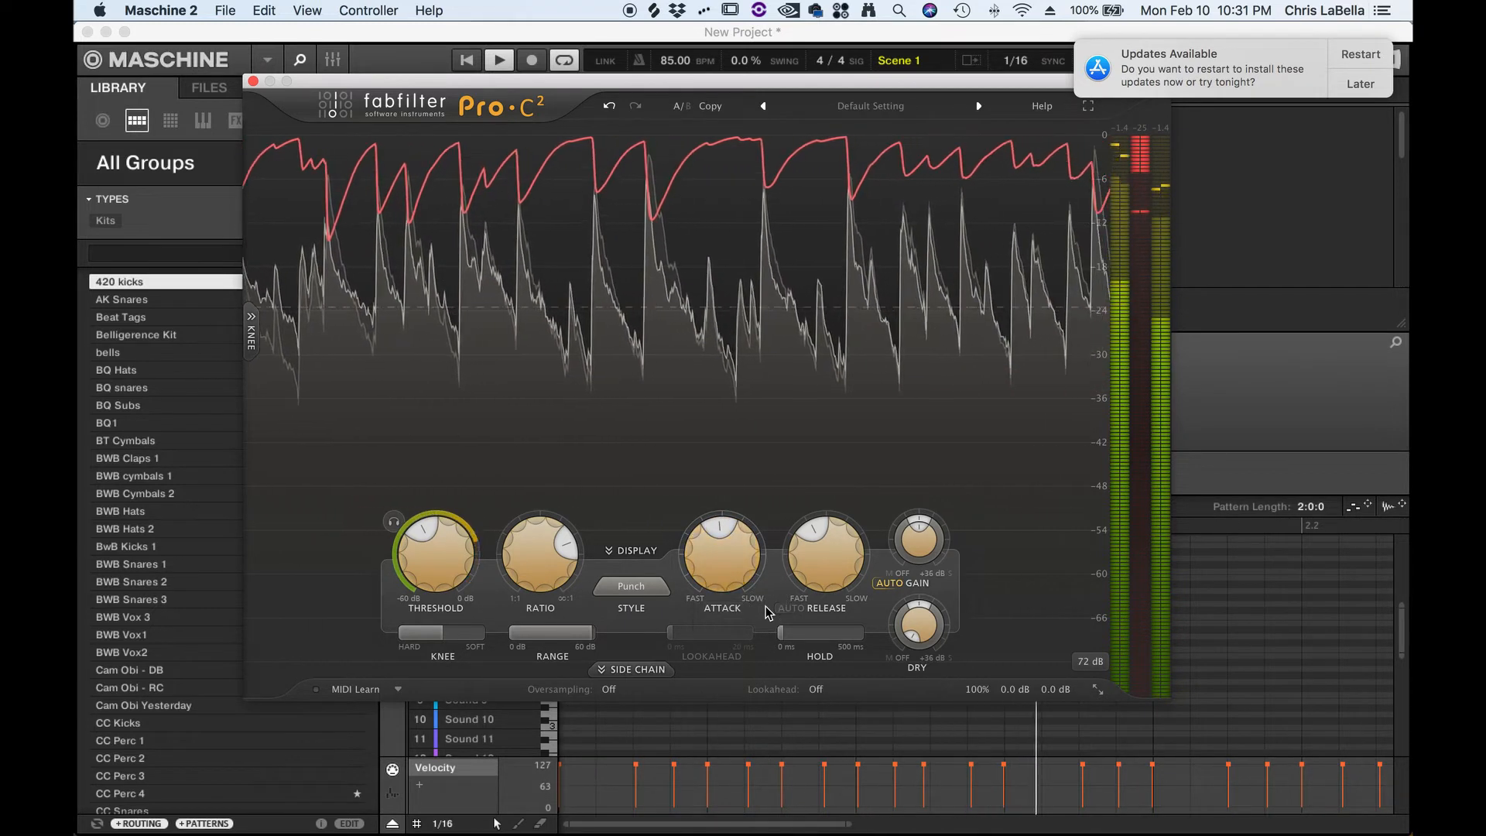
pyautogui.press('space')
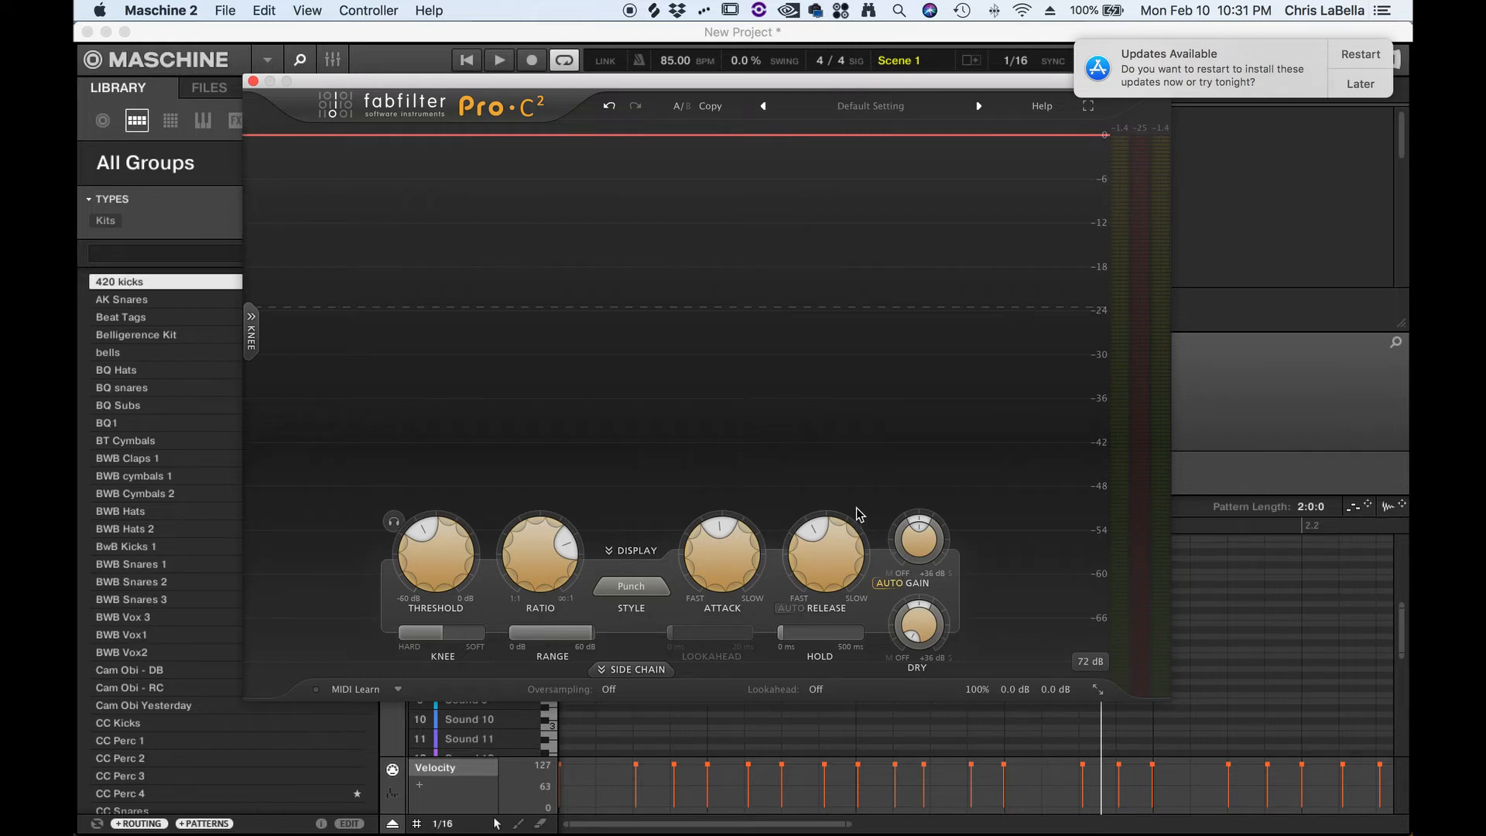
# - Set the release to 10.0 ms and lower the attack with the loop playing
pyautogui.moveTo(854, 512); pyautogui.dragTo(846, 556)
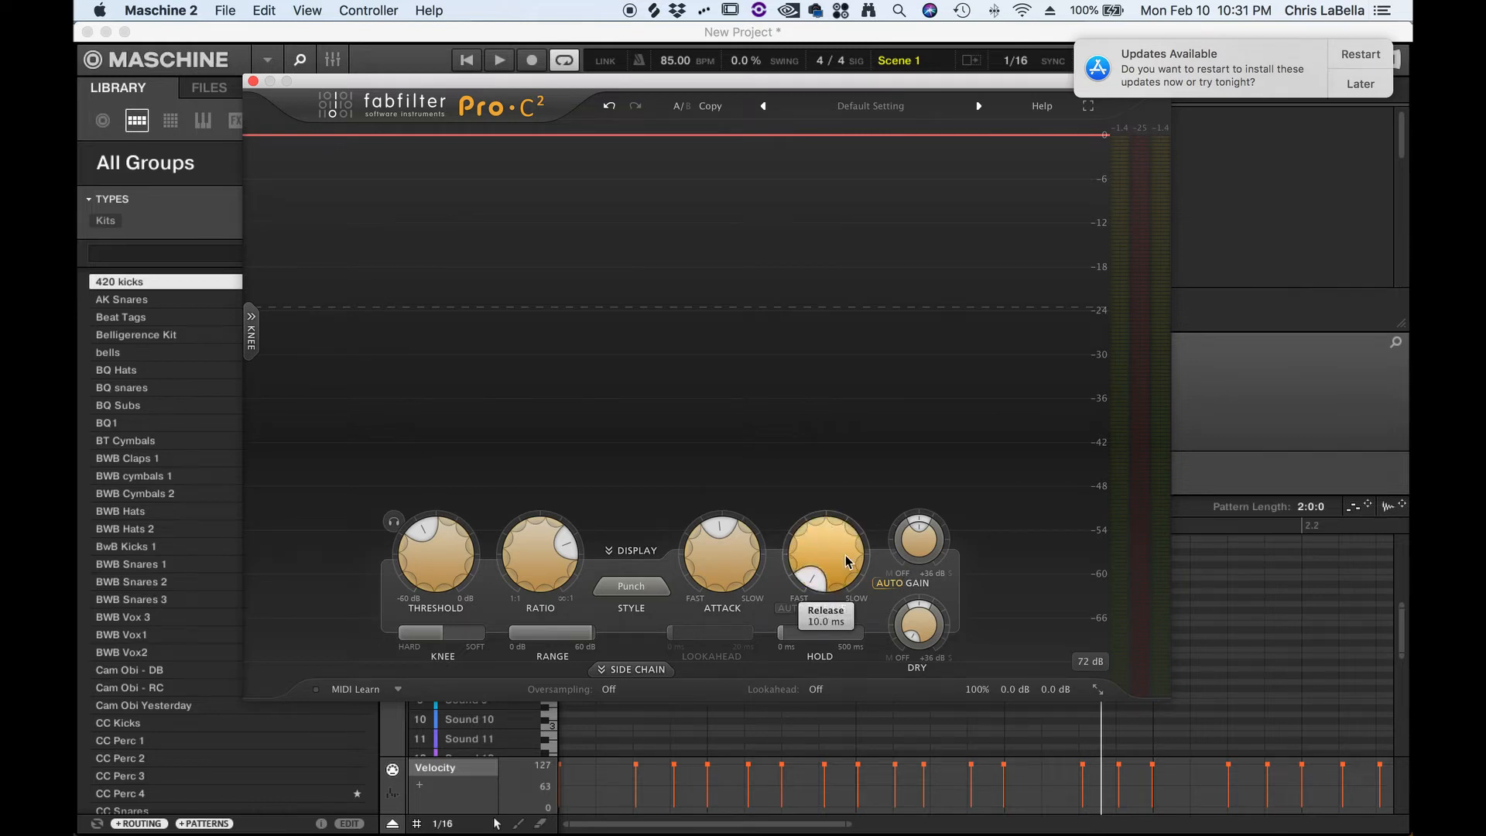
pyautogui.press('space')
pyautogui.moveTo(734, 577); pyautogui.dragTo(747, 609)
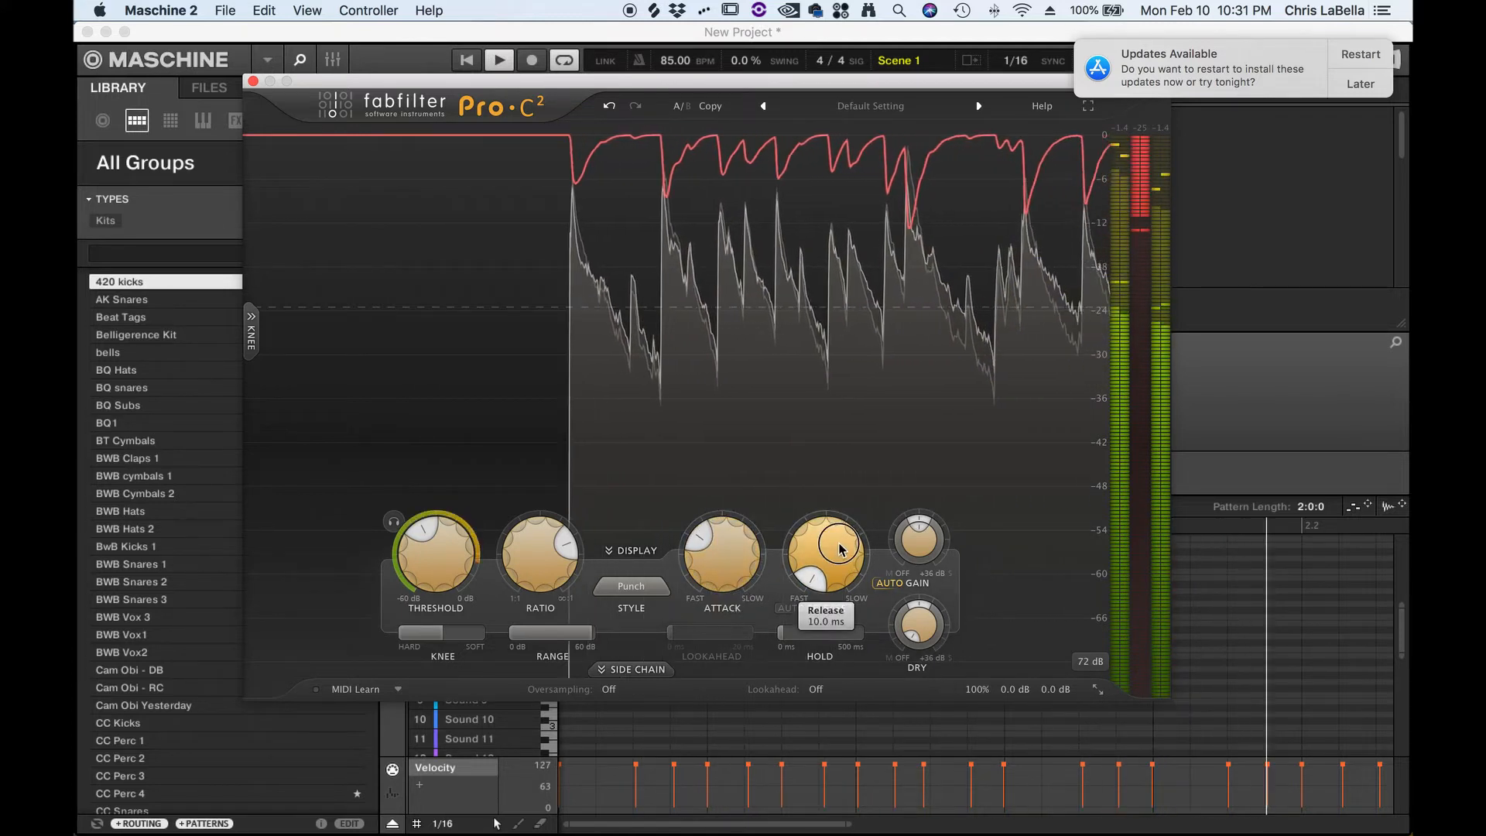
# - Turn the attack down and the release up, then stop playback
pyautogui.moveTo(722, 553); pyautogui.dragTo(771, 686)
pyautogui.moveTo(836, 534); pyautogui.dragTo(861, 432)
pyautogui.press('space')
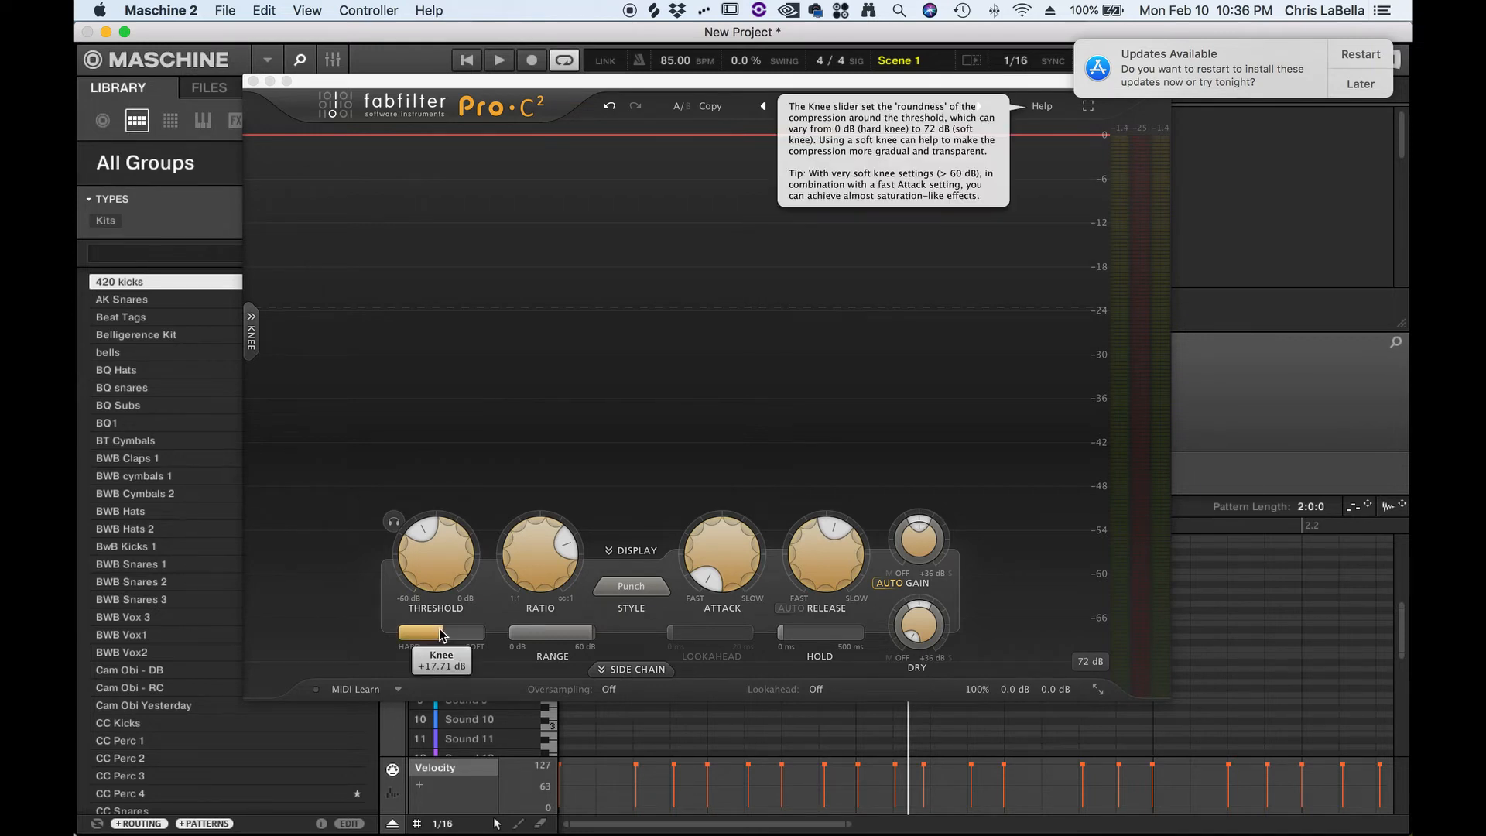
# - Switch to the browser's Delay/Reverb Calculator and enter 85 as the BPM
pyautogui.press('super+Tab')
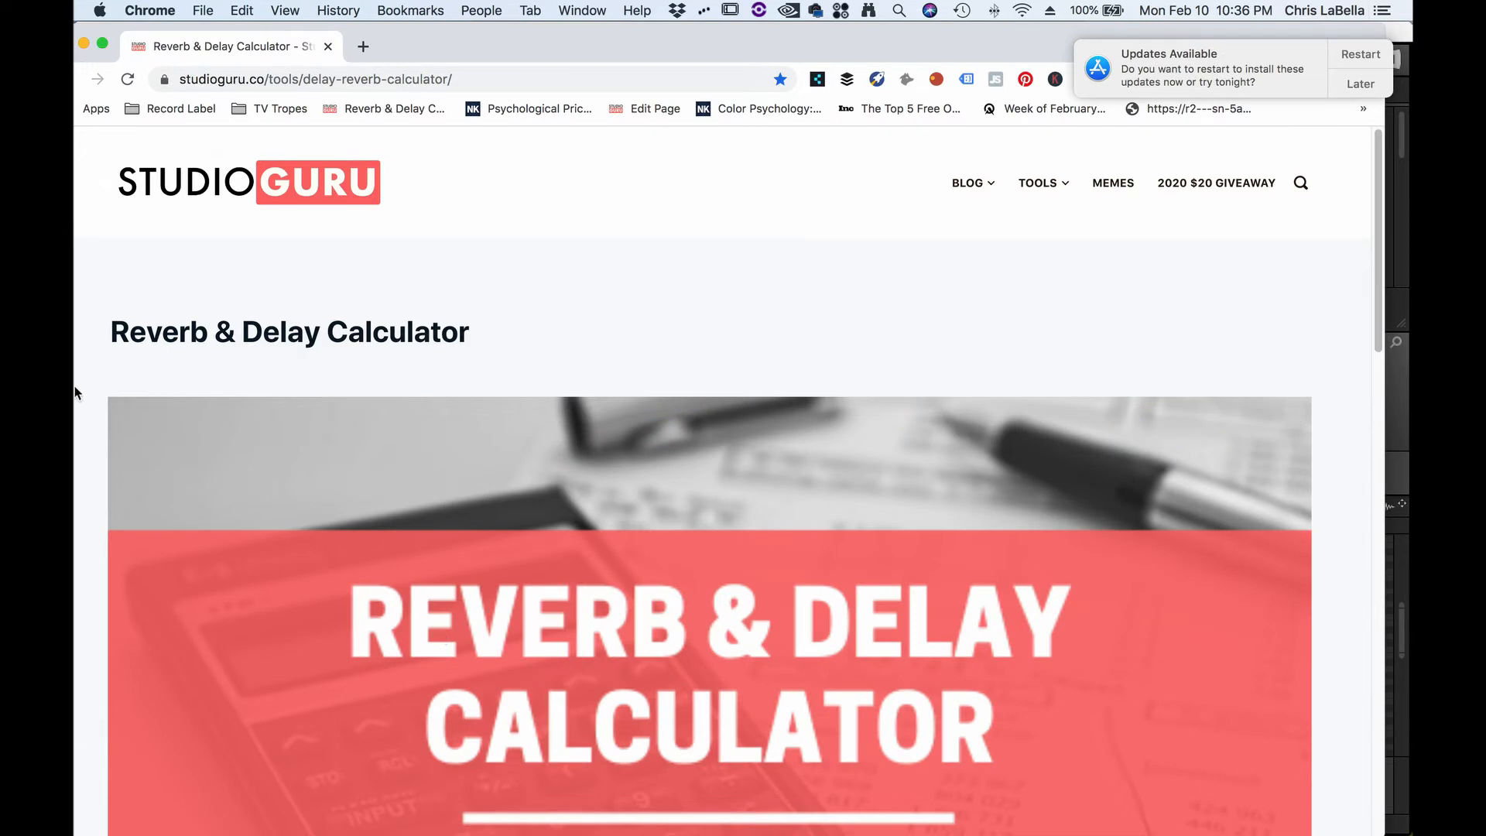
pyautogui.scroll(-10, 443, 464)
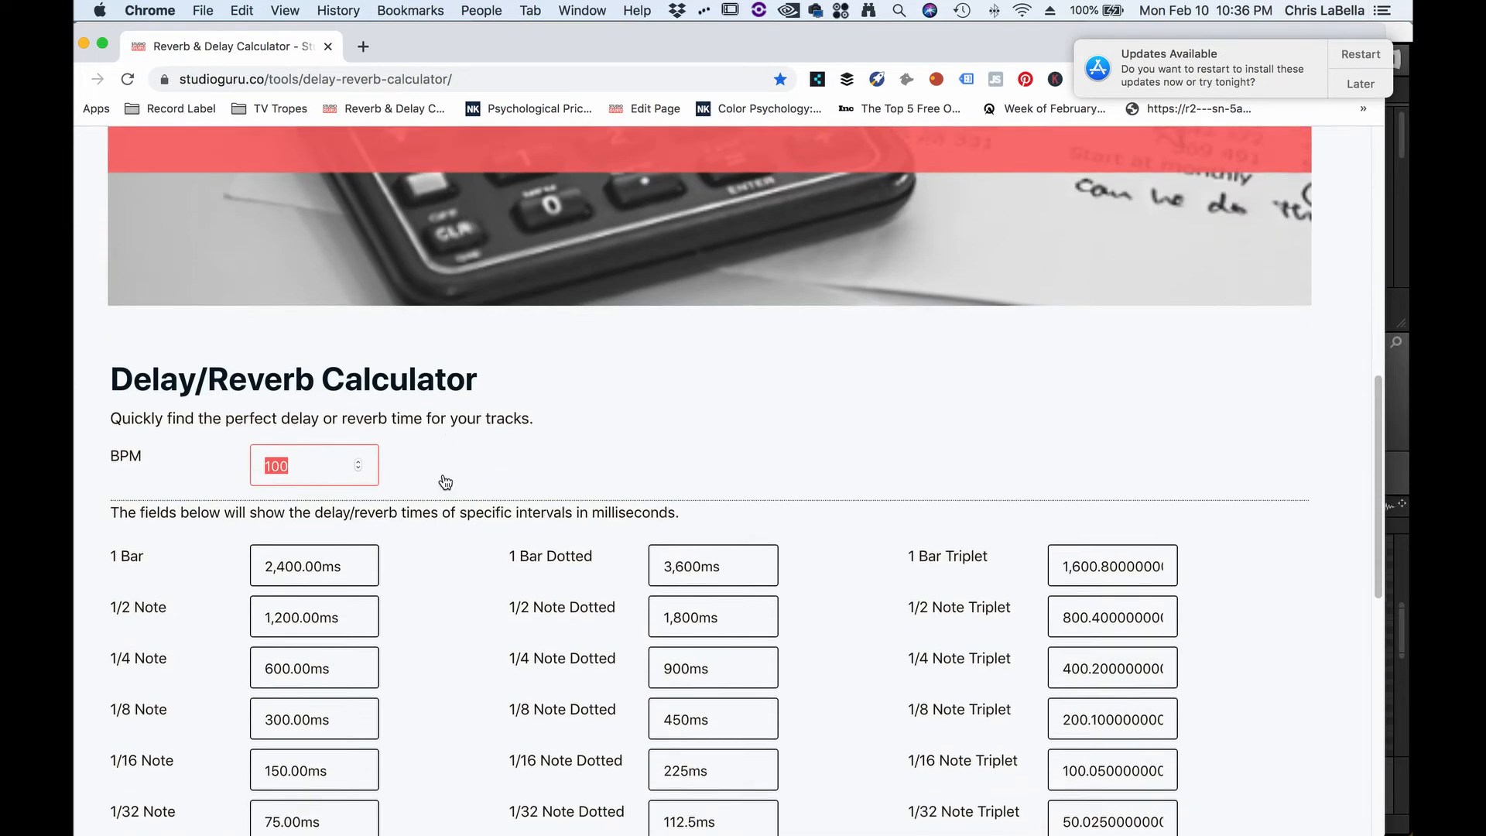
pyautogui.doubleClick(296, 410)
pyautogui.scroll(-4, 361, 490)
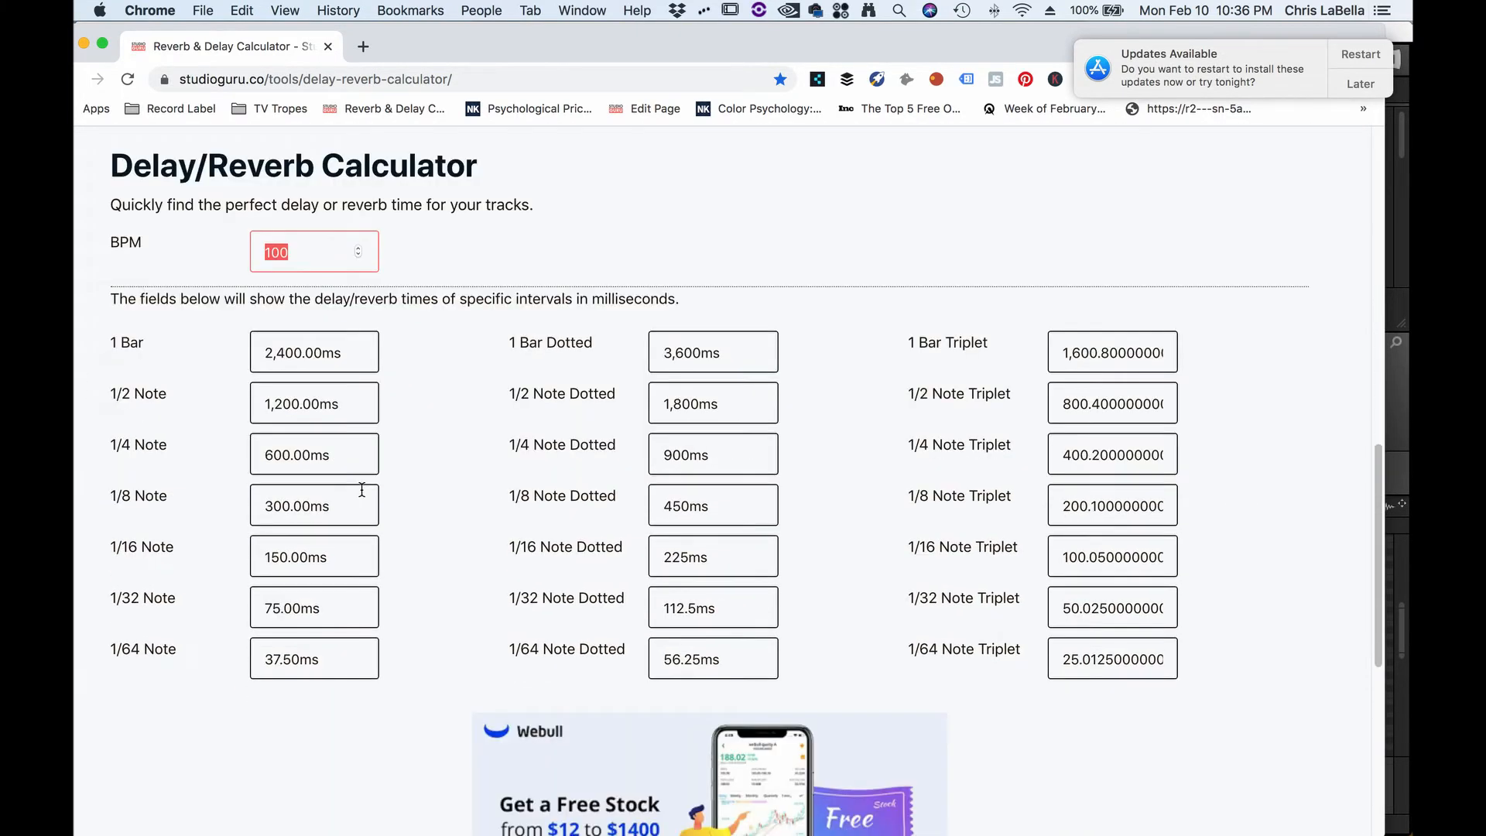
pyautogui.write('85')
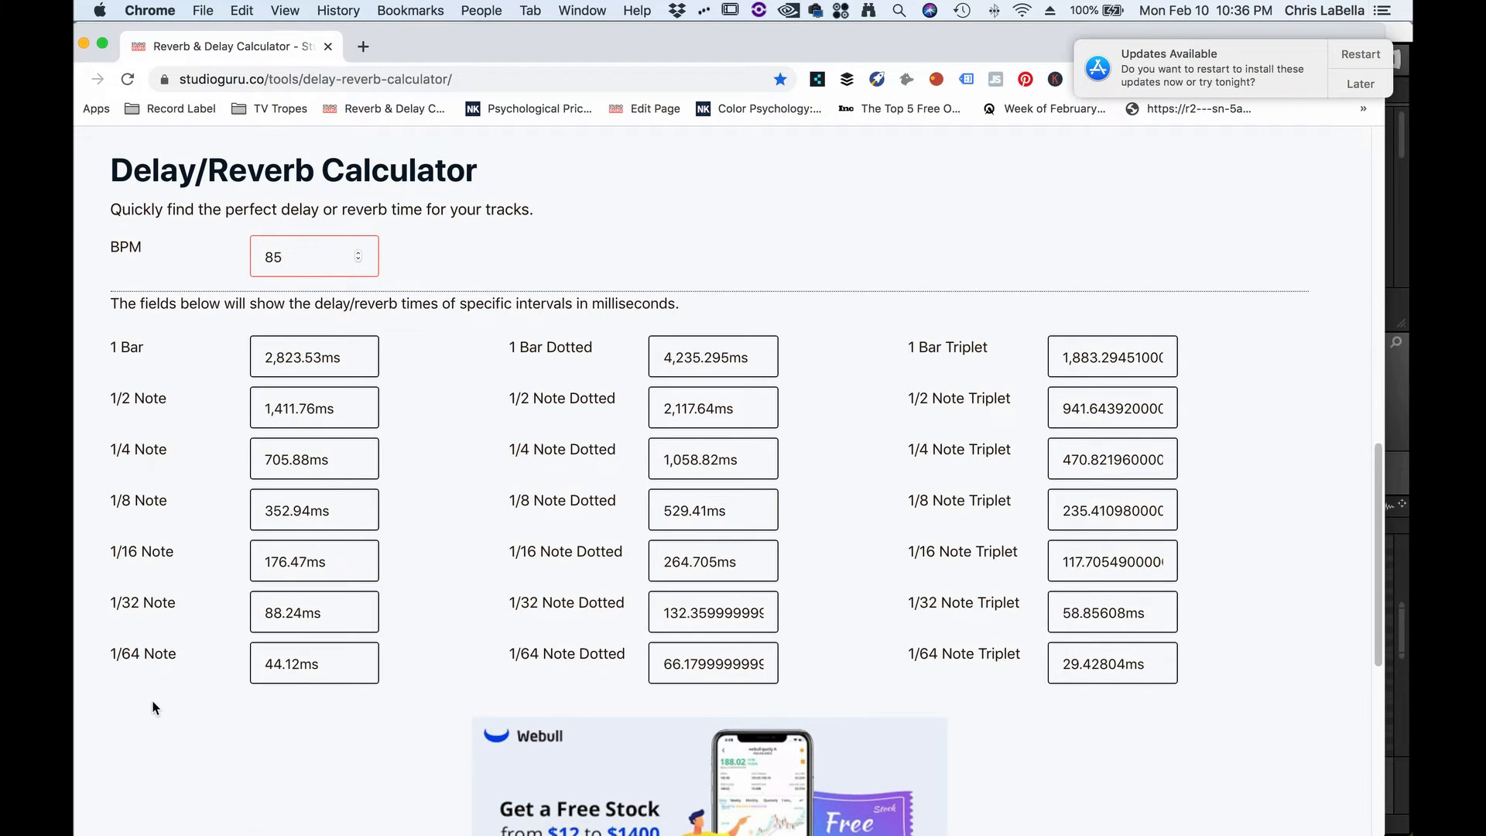
# - Review the calculated note times, briefly switching back to the compressor and returning
pyautogui.scroll(1, 242, 589)
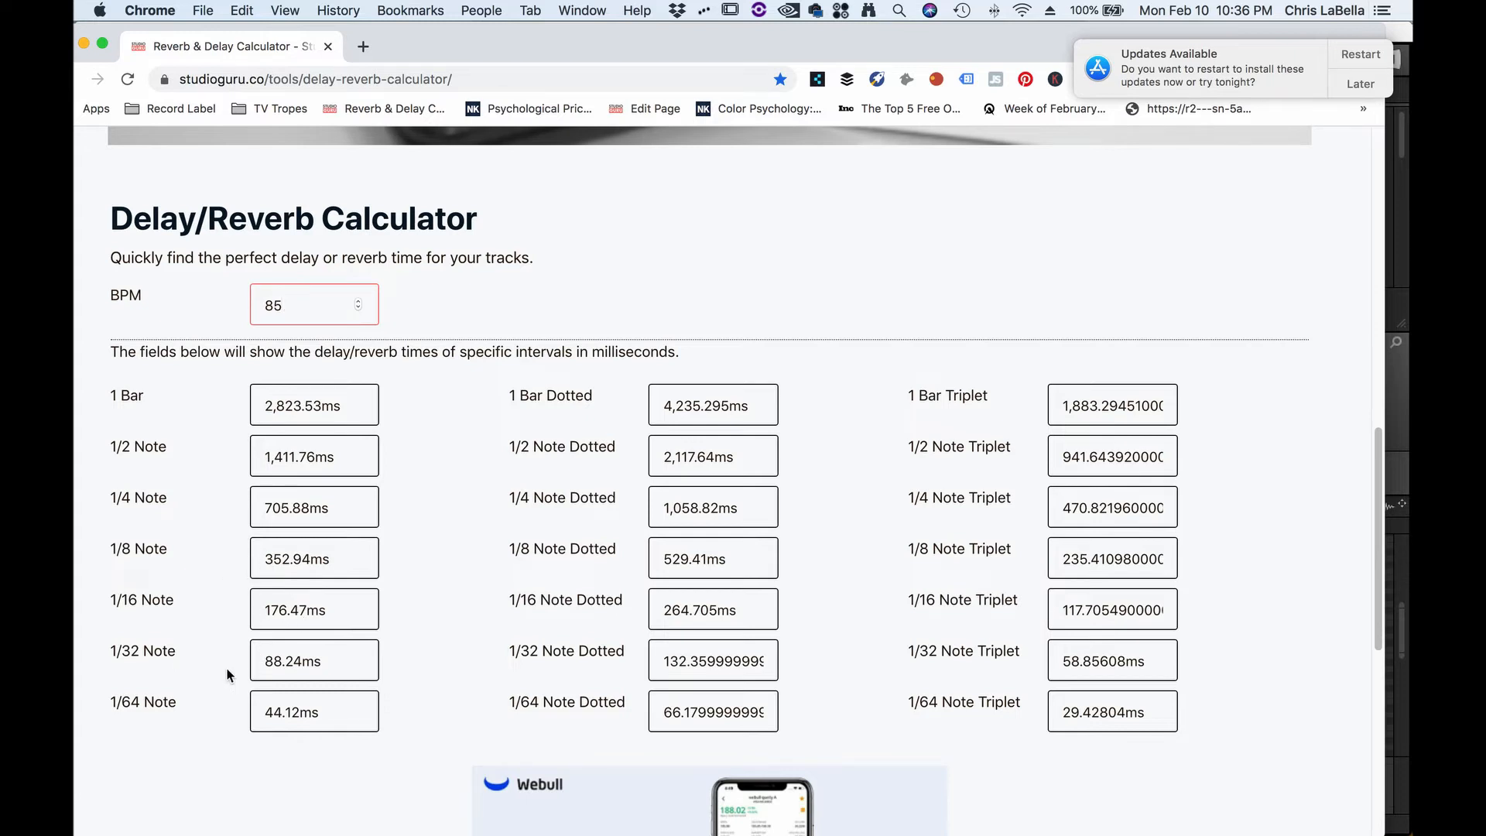
pyautogui.press('super+Tab')
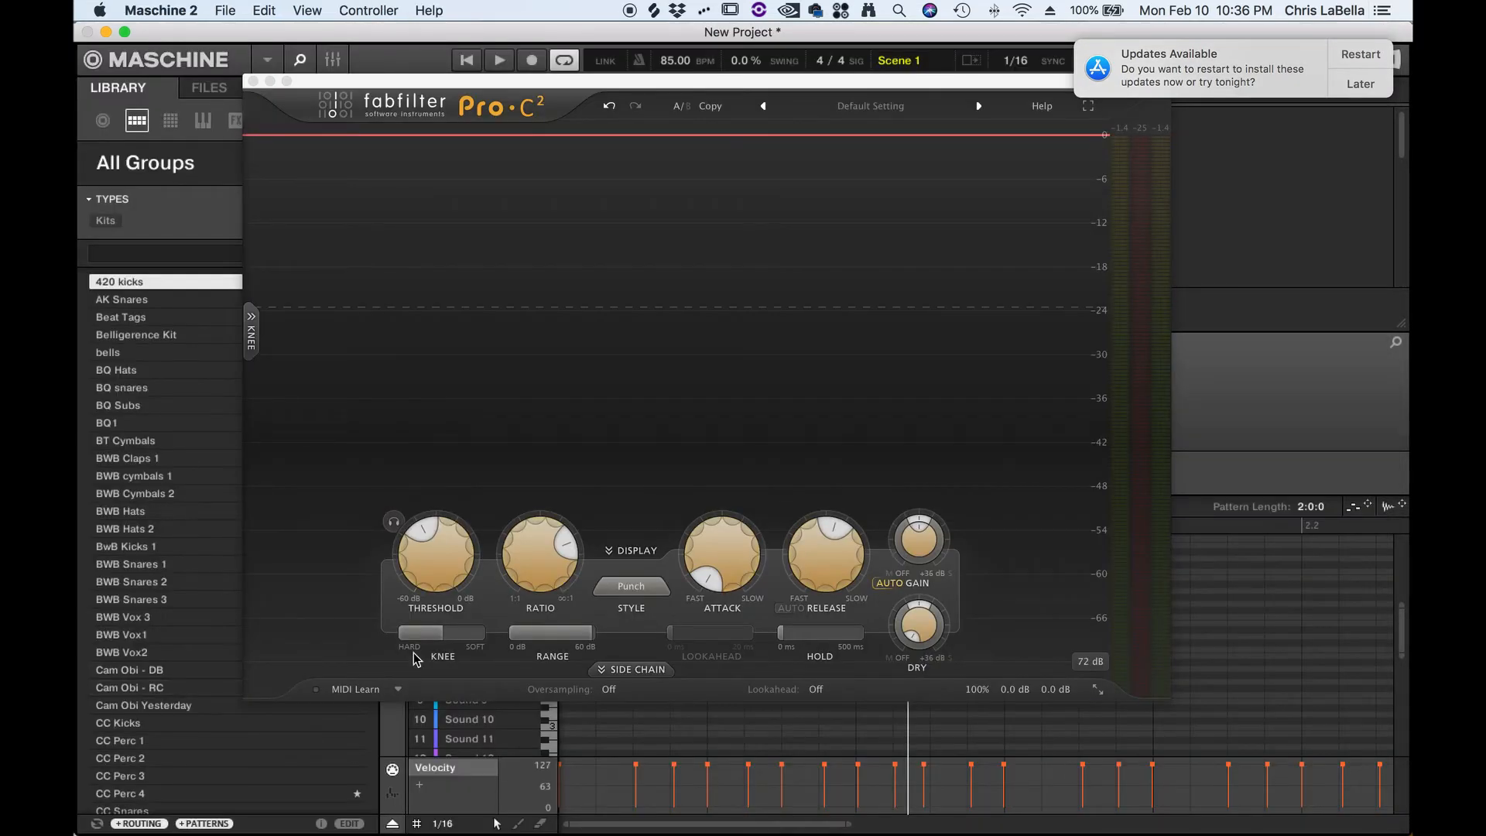
pyautogui.press('super+Tab')
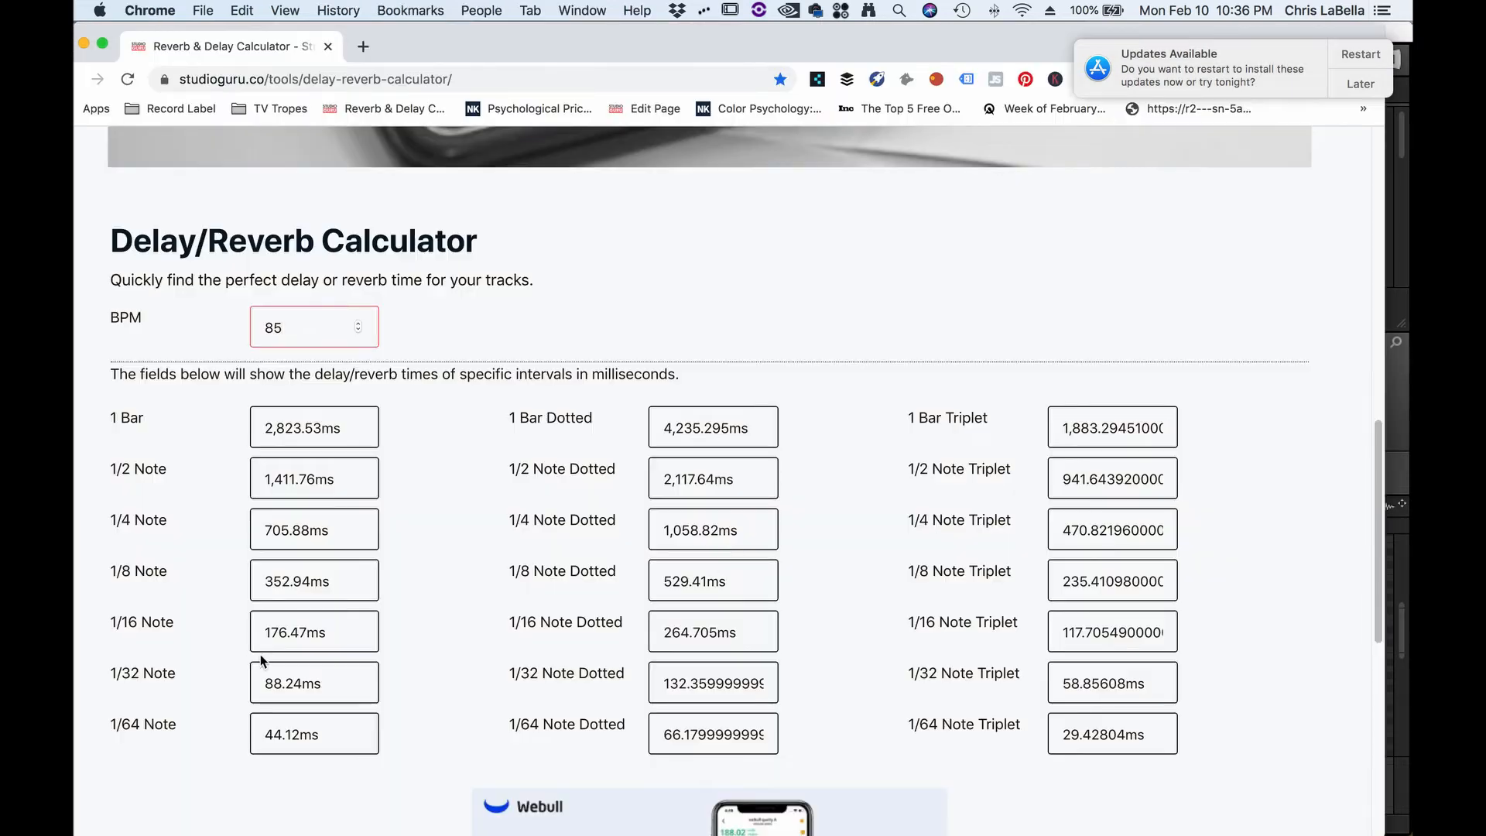
# - Return to the Pro-C 2 window and raise the release to about 367 ms while the drum loop plays
pyautogui.press('super+Tab')
pyautogui.moveTo(827, 571)
pyautogui.press('super+Tab')
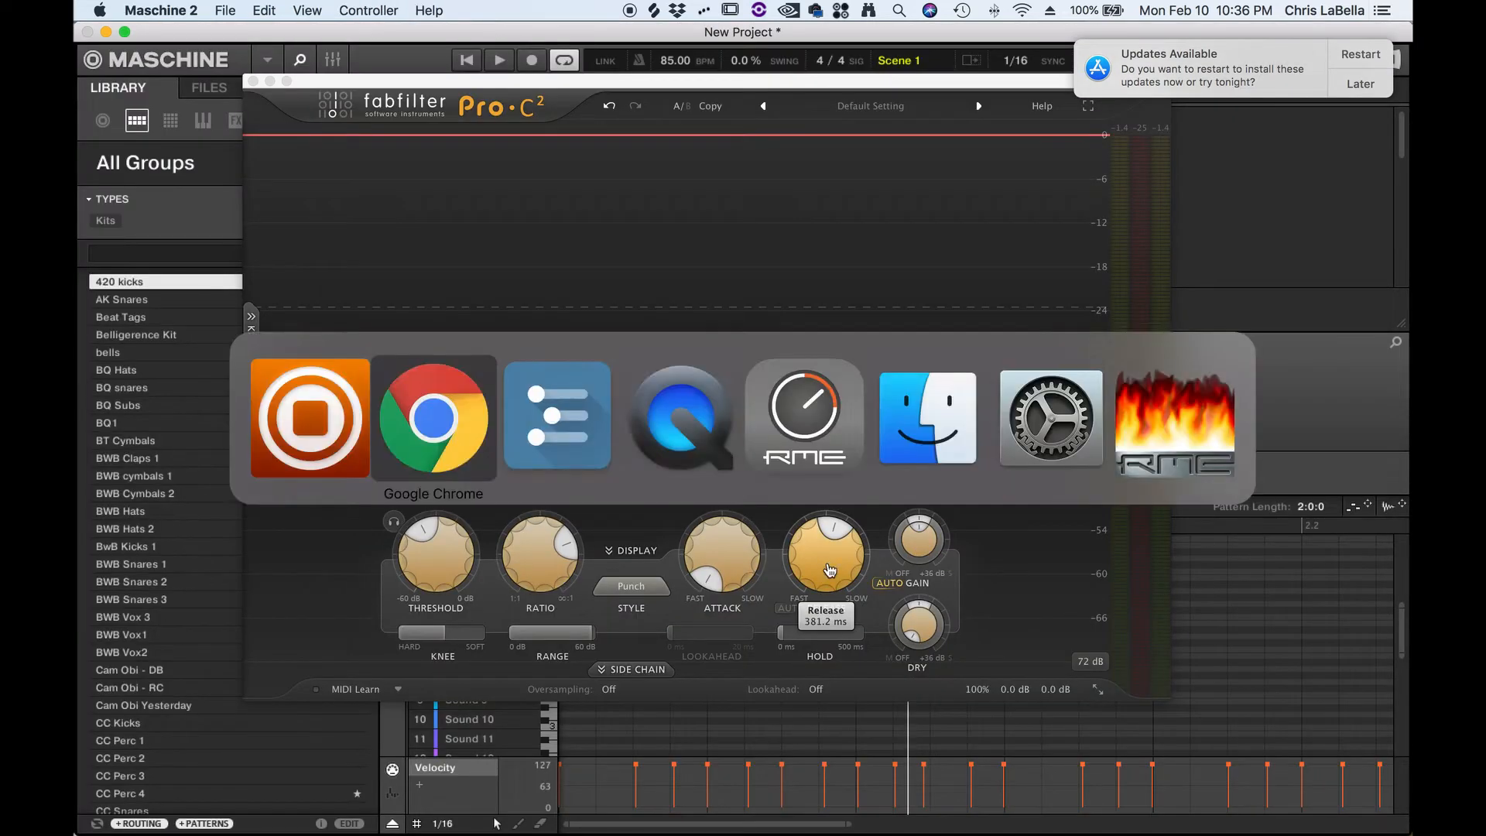
pyautogui.press('super+Tab')
pyautogui.press('super+Tab')
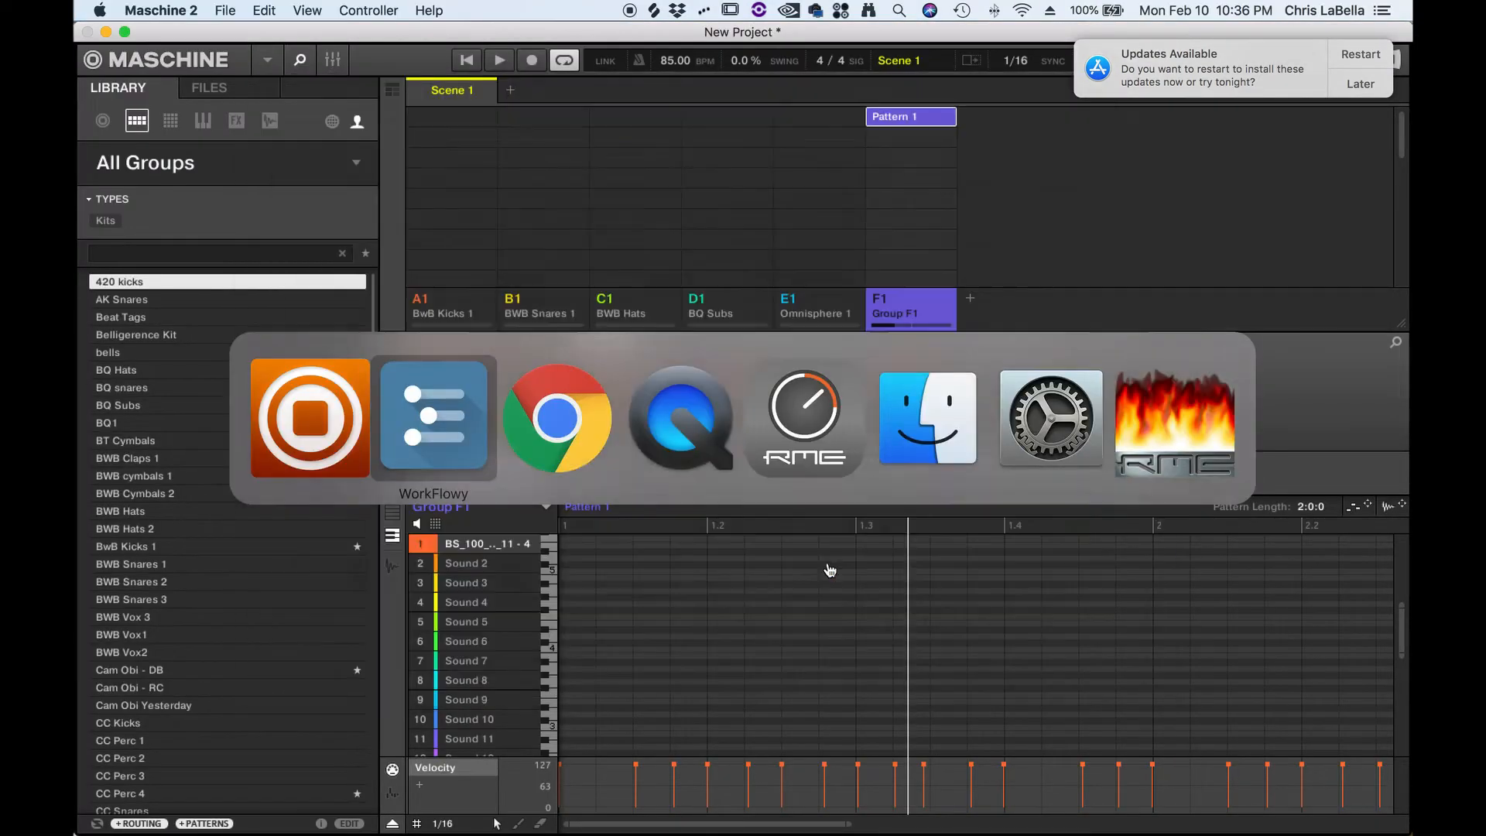
pyautogui.press('super+Tab')
pyautogui.press('super+Tab')
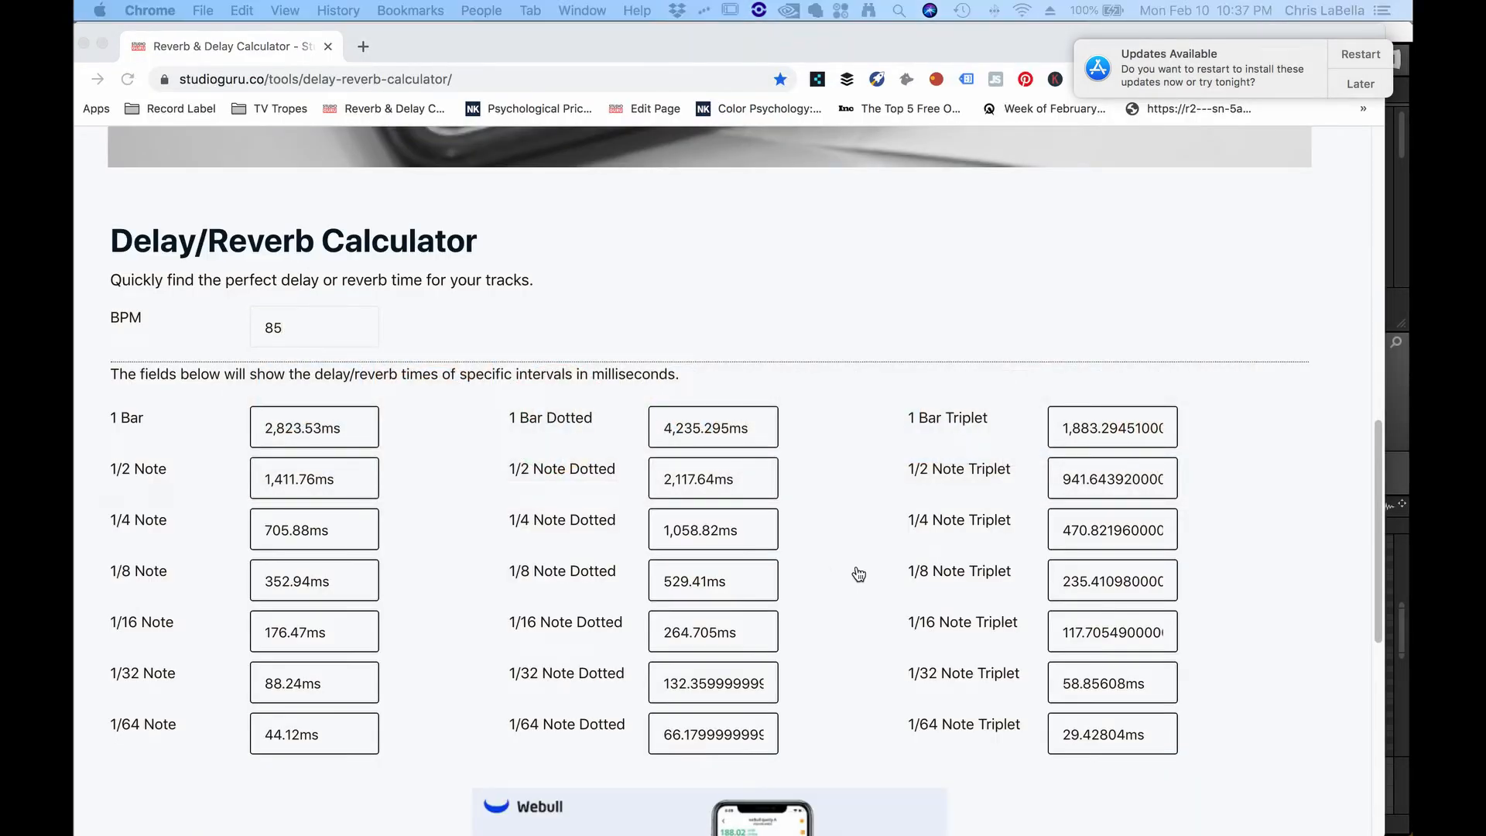
pyautogui.press('super+Tab')
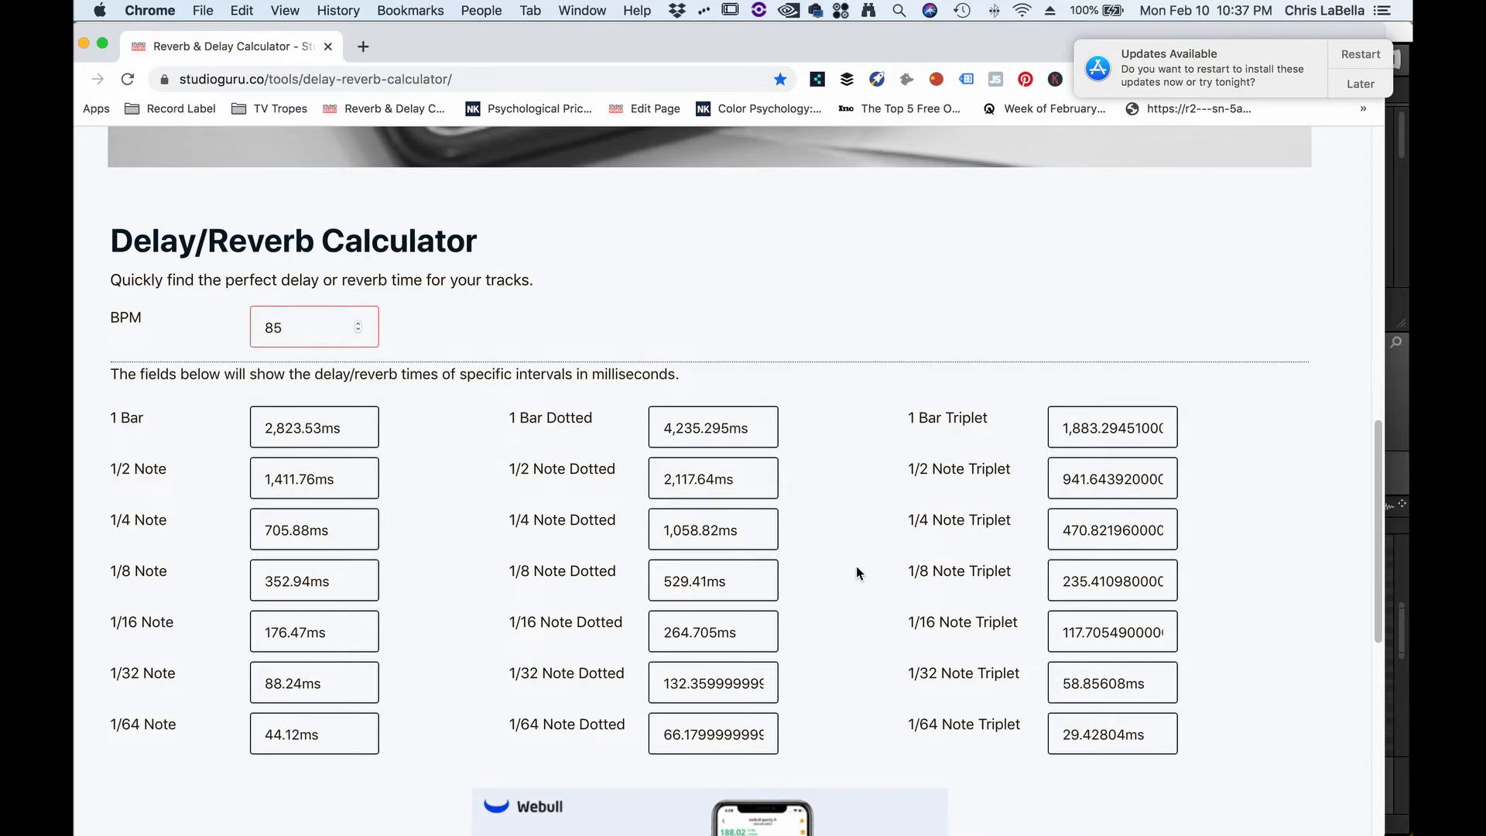
pyautogui.press('super+Tab')
pyautogui.press('super+Tab')
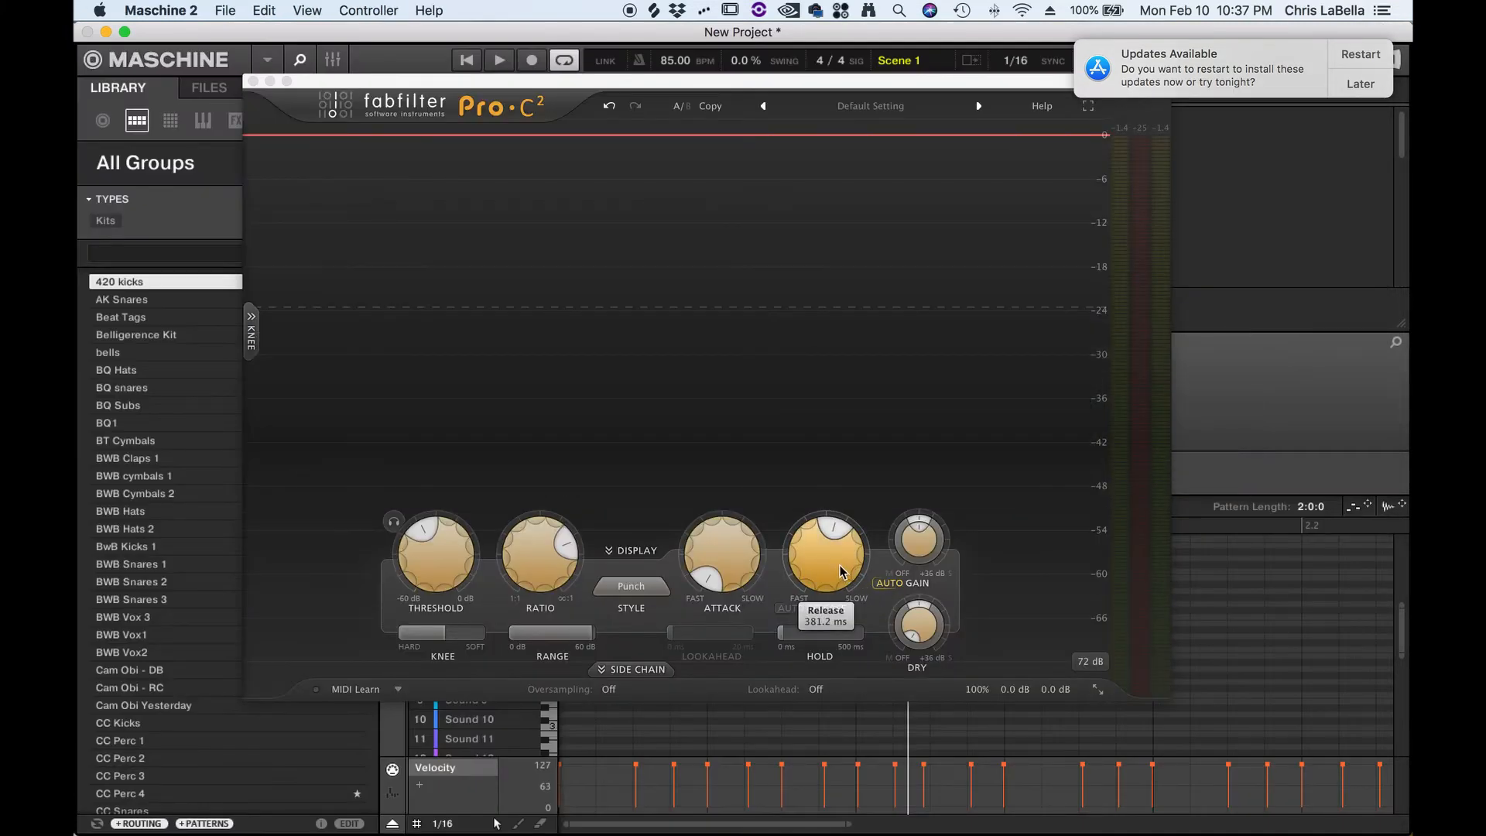
pyautogui.moveTo(839, 564); pyautogui.dragTo(838, 578)
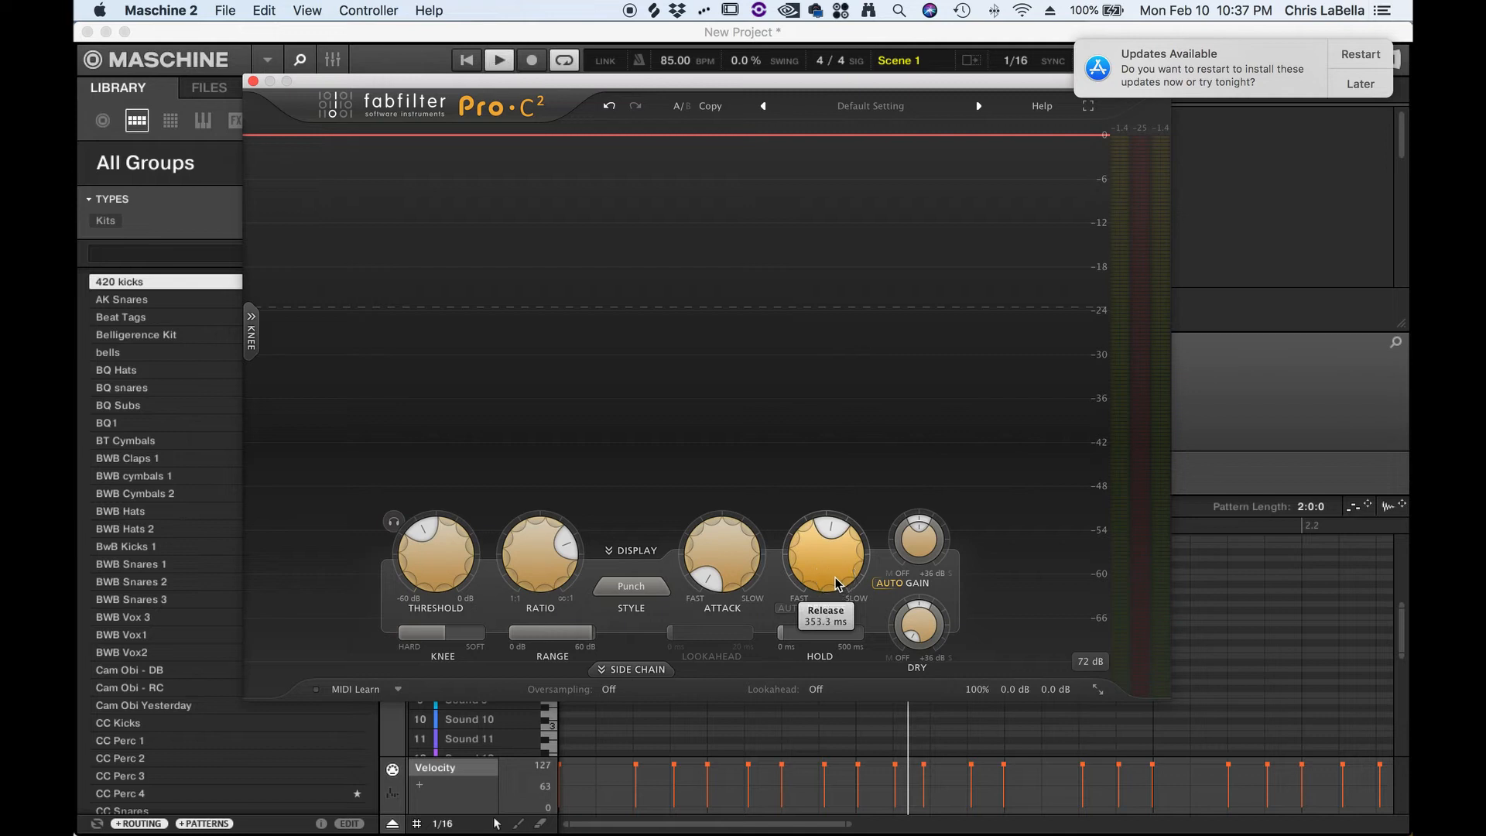
pyautogui.press('space')
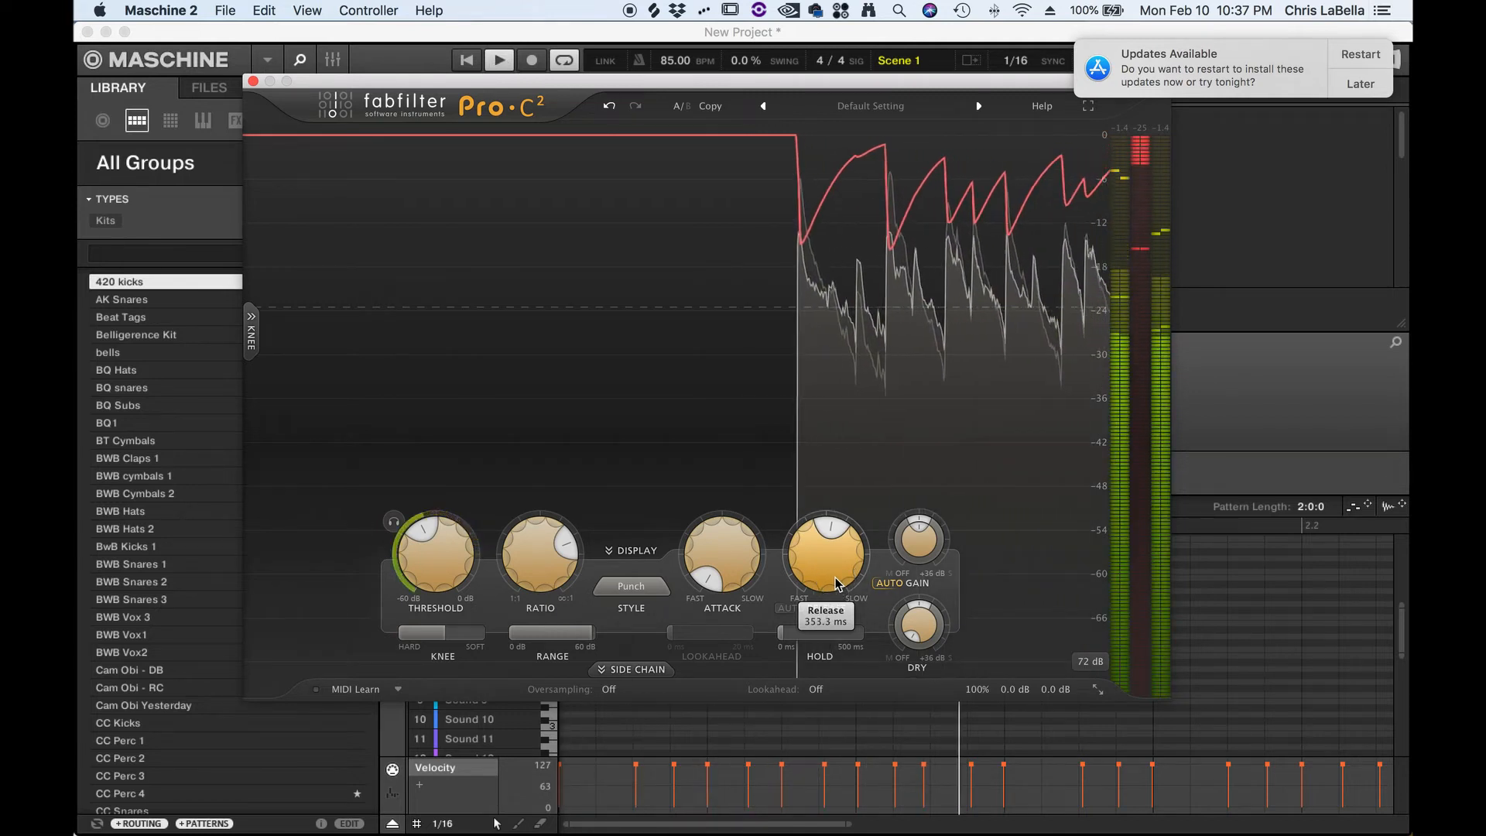
pyautogui.moveTo(835, 577); pyautogui.dragTo(833, 578)
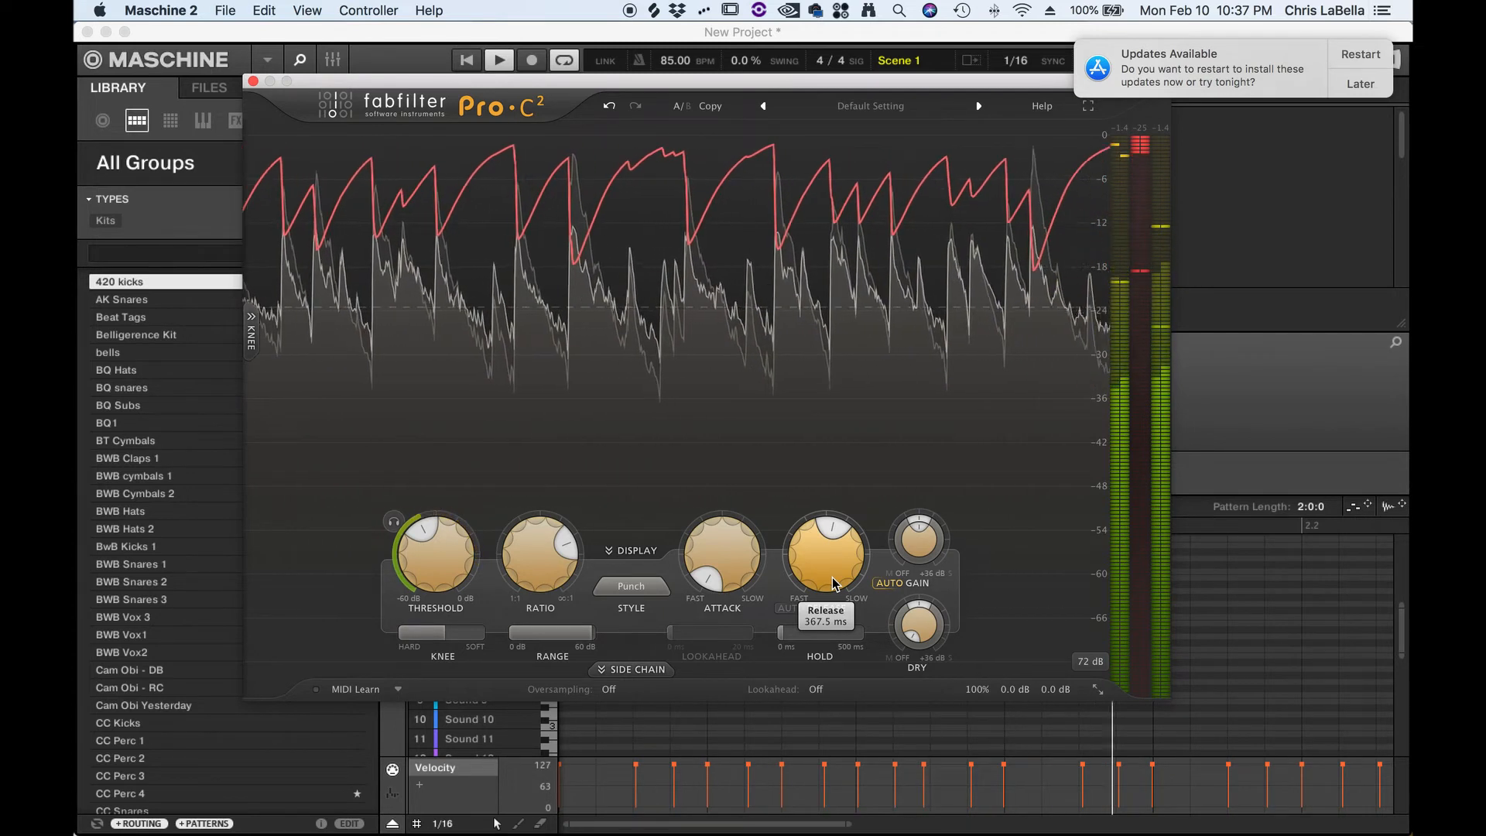
# - Check the calculator's note times for 85 BPM again
pyautogui.press('super+Tab')
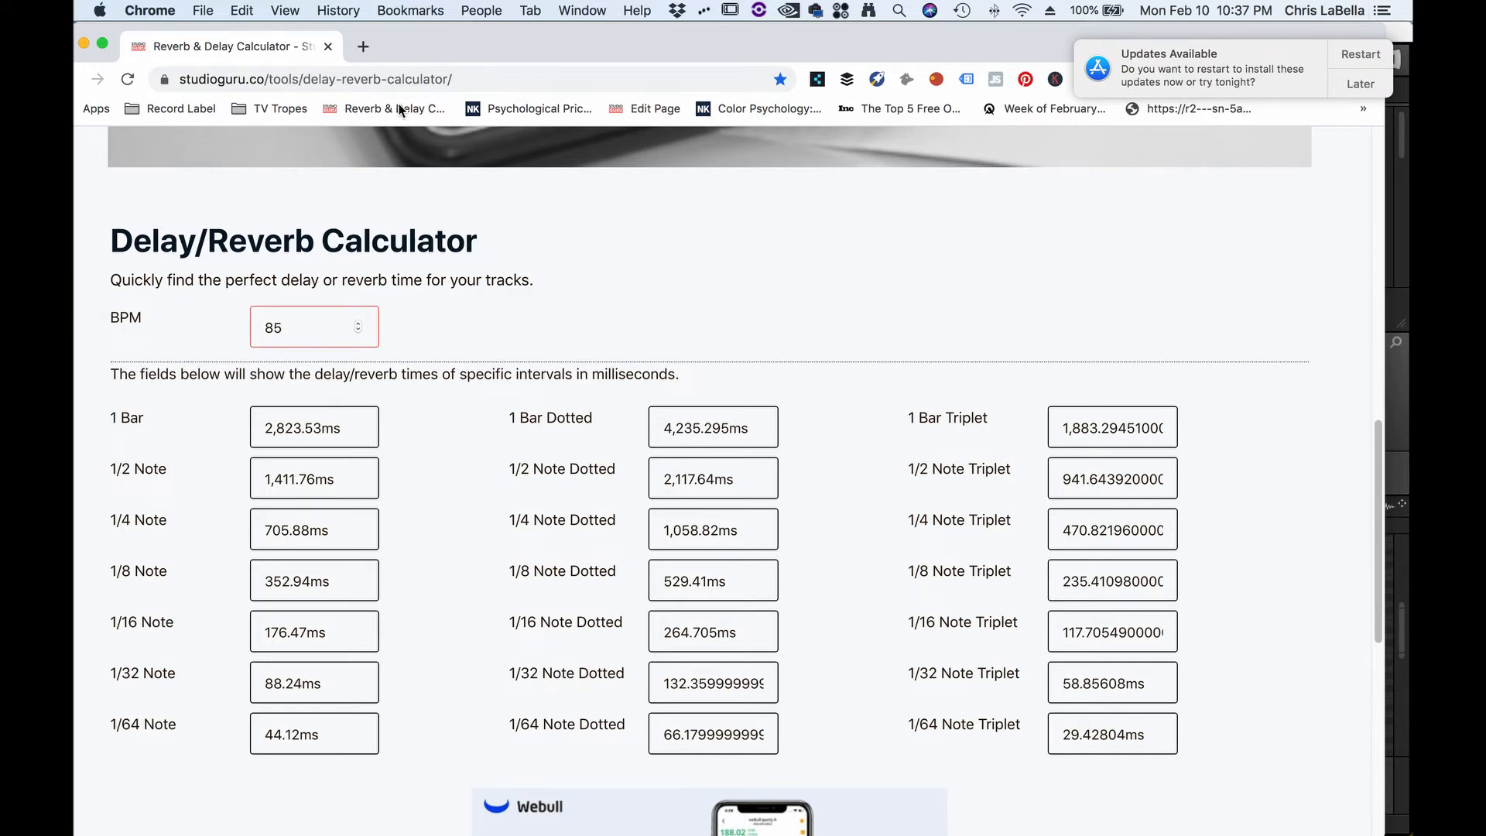
pyautogui.scroll(-1, 422, 342)
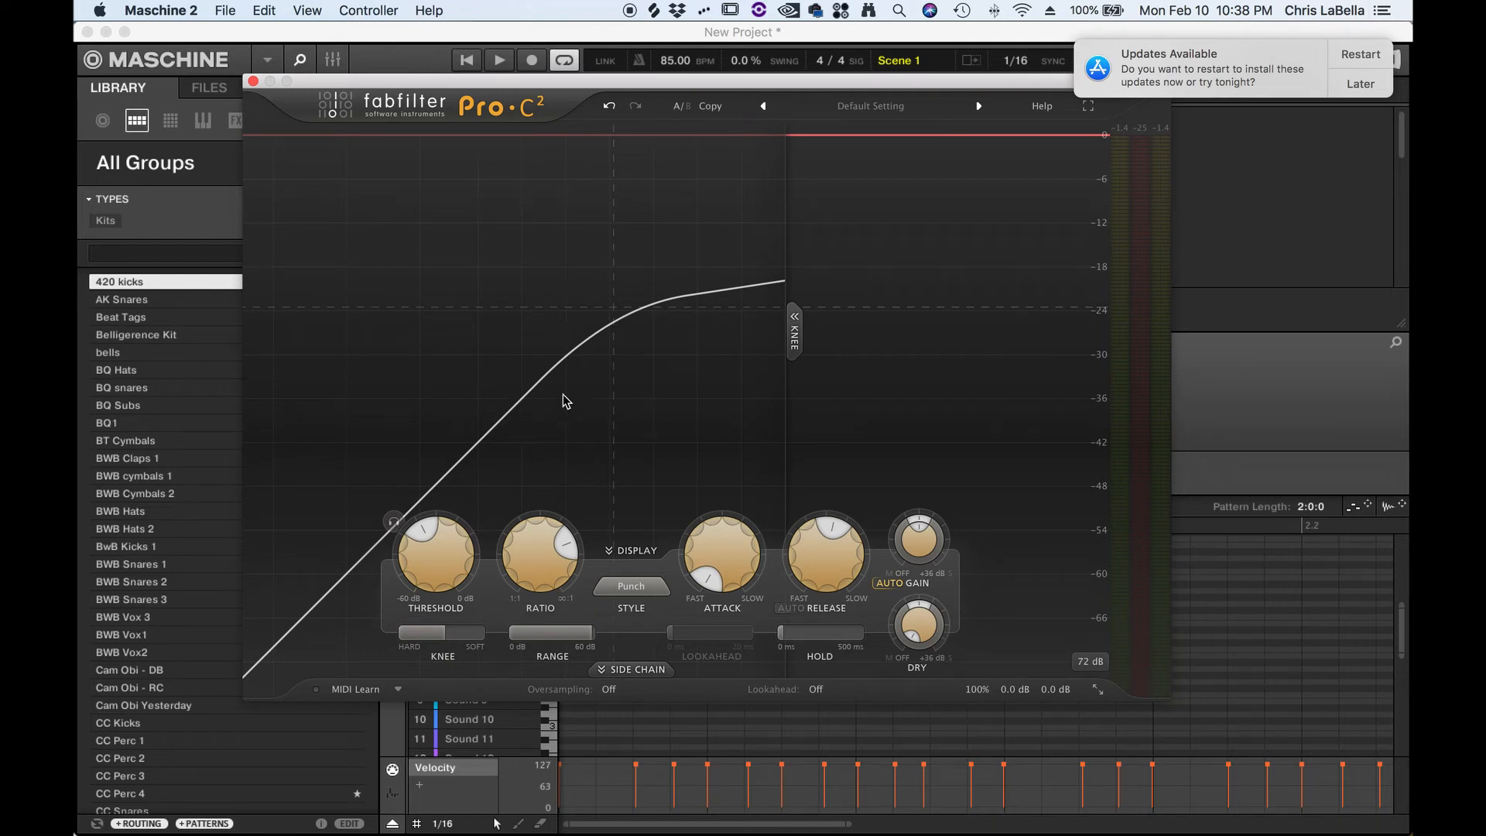
# - Reopen the knee display, set the knee fully hard at 0.00 dB and start the loop
pyautogui.moveTo(795, 341); pyautogui.dragTo(208, 359)
pyautogui.click(256, 336)
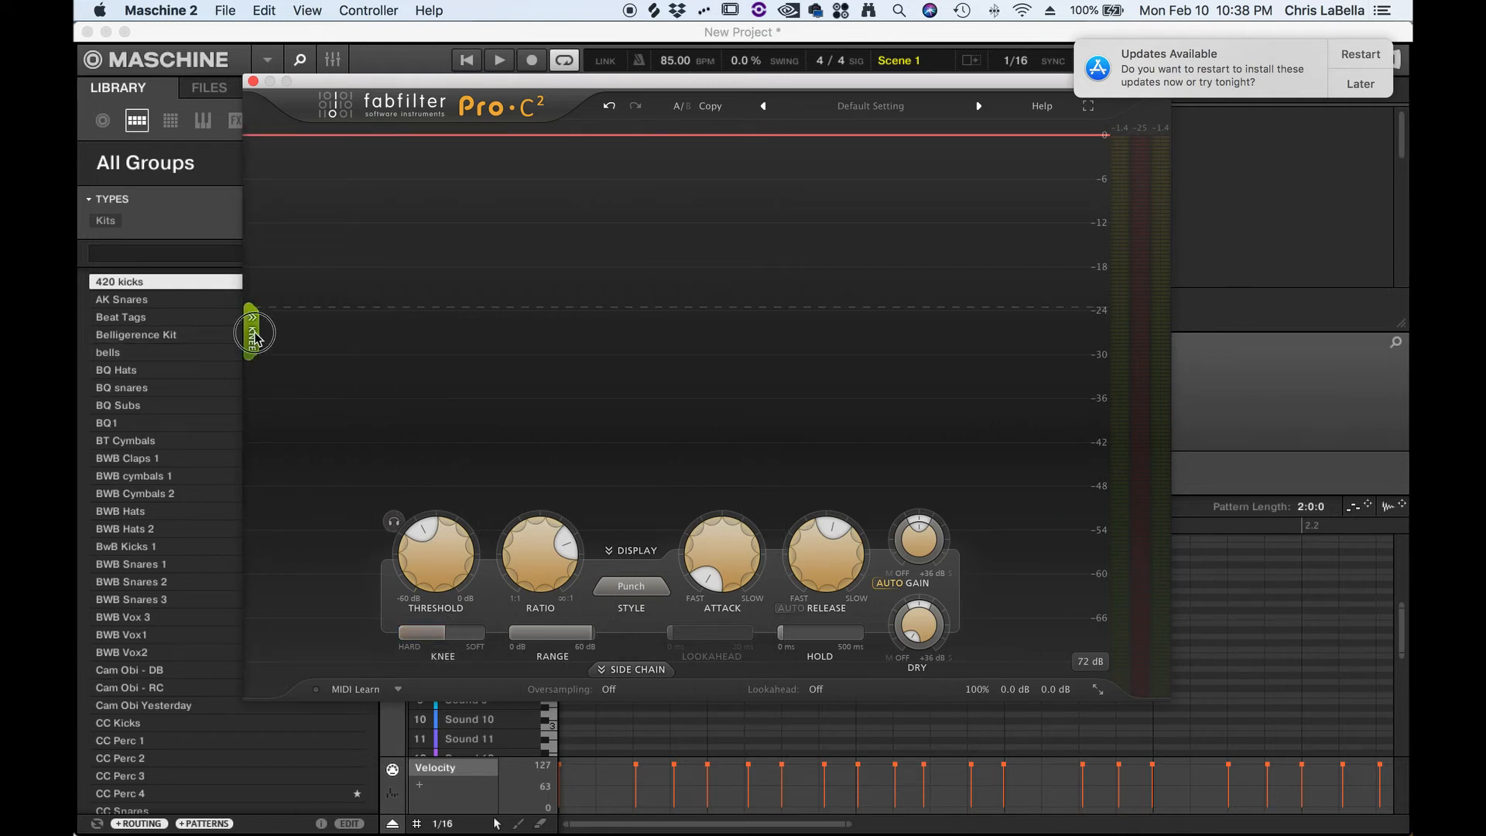
pyautogui.moveTo(450, 635); pyautogui.dragTo(322, 630)
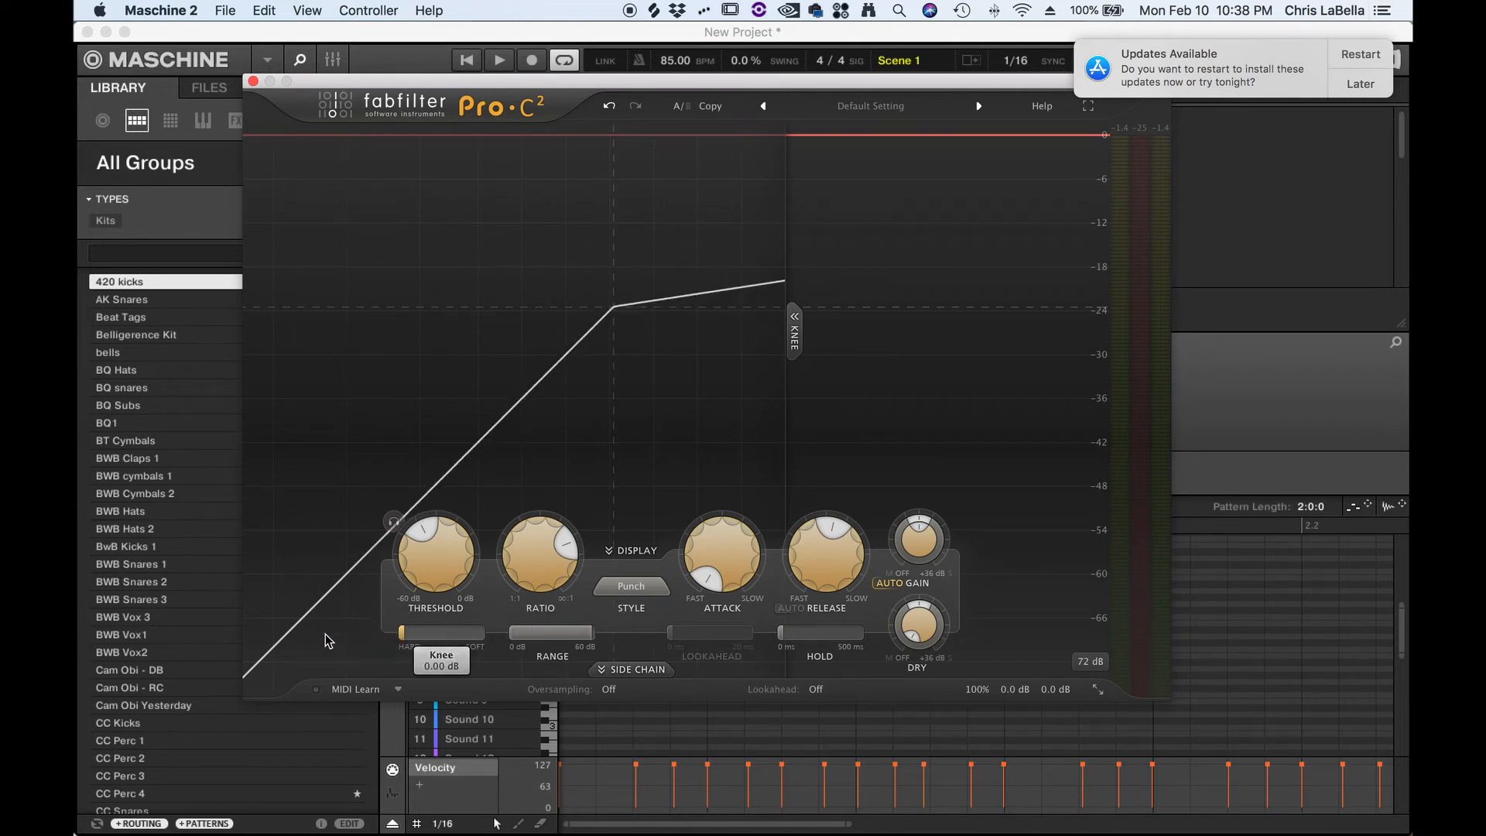
pyautogui.press('space')
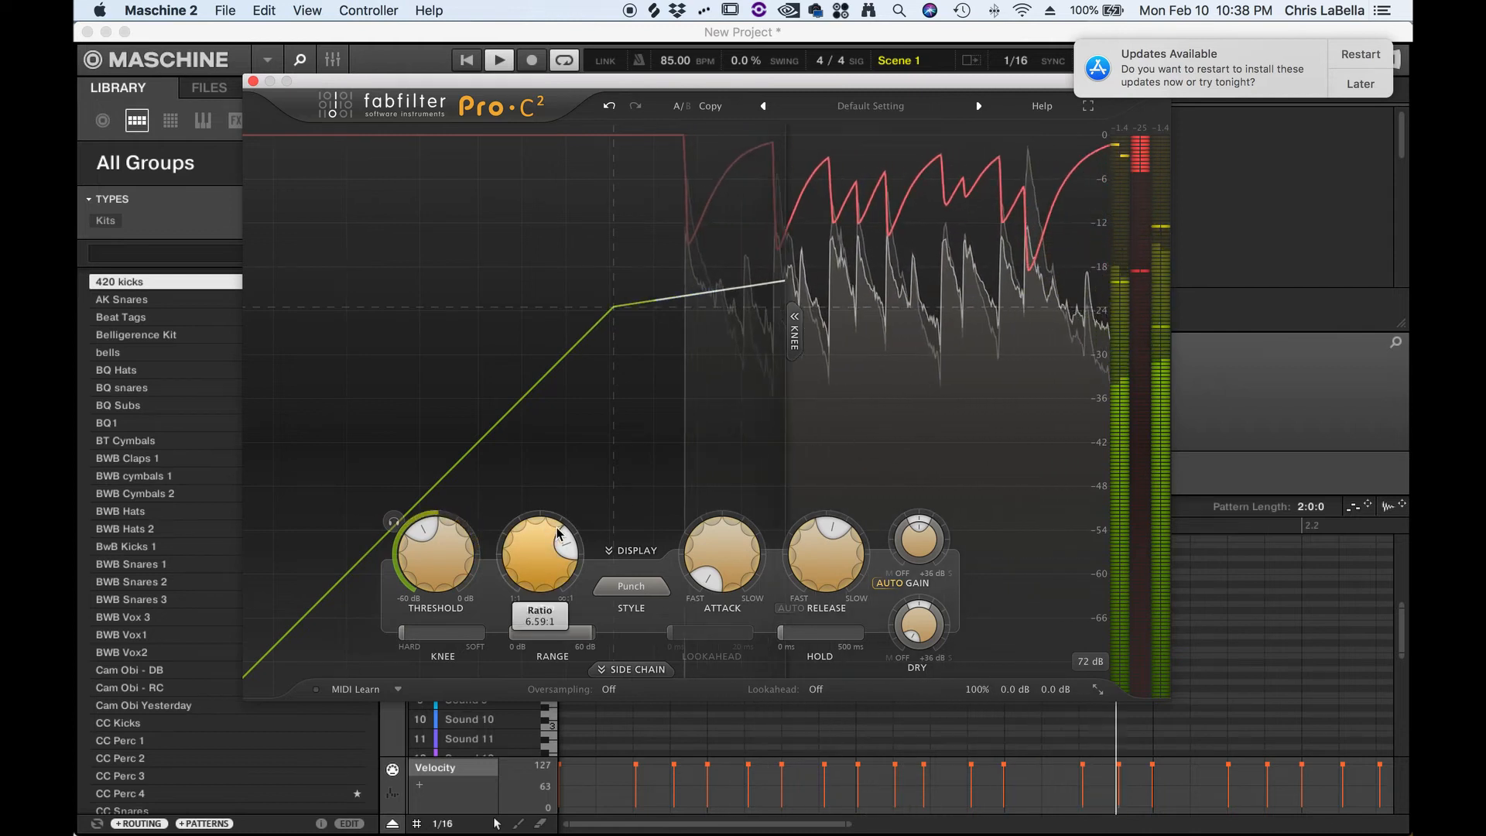
# - Raise the threshold slightly and soften the knee fully to +72.00 dB
pyautogui.moveTo(453, 569); pyautogui.dragTo(459, 540)
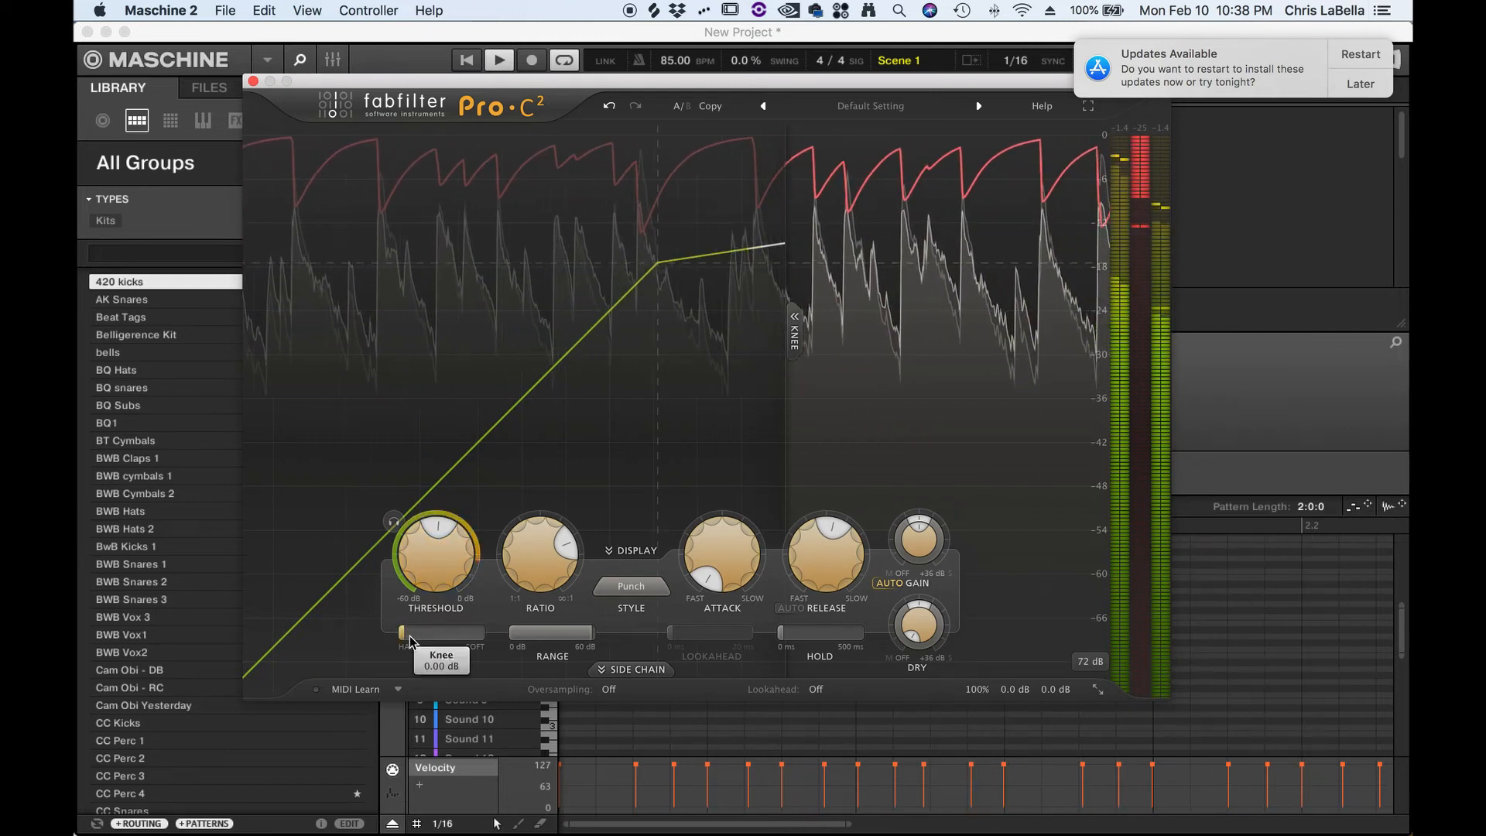
pyautogui.moveTo(402, 639); pyautogui.dragTo(678, 627)
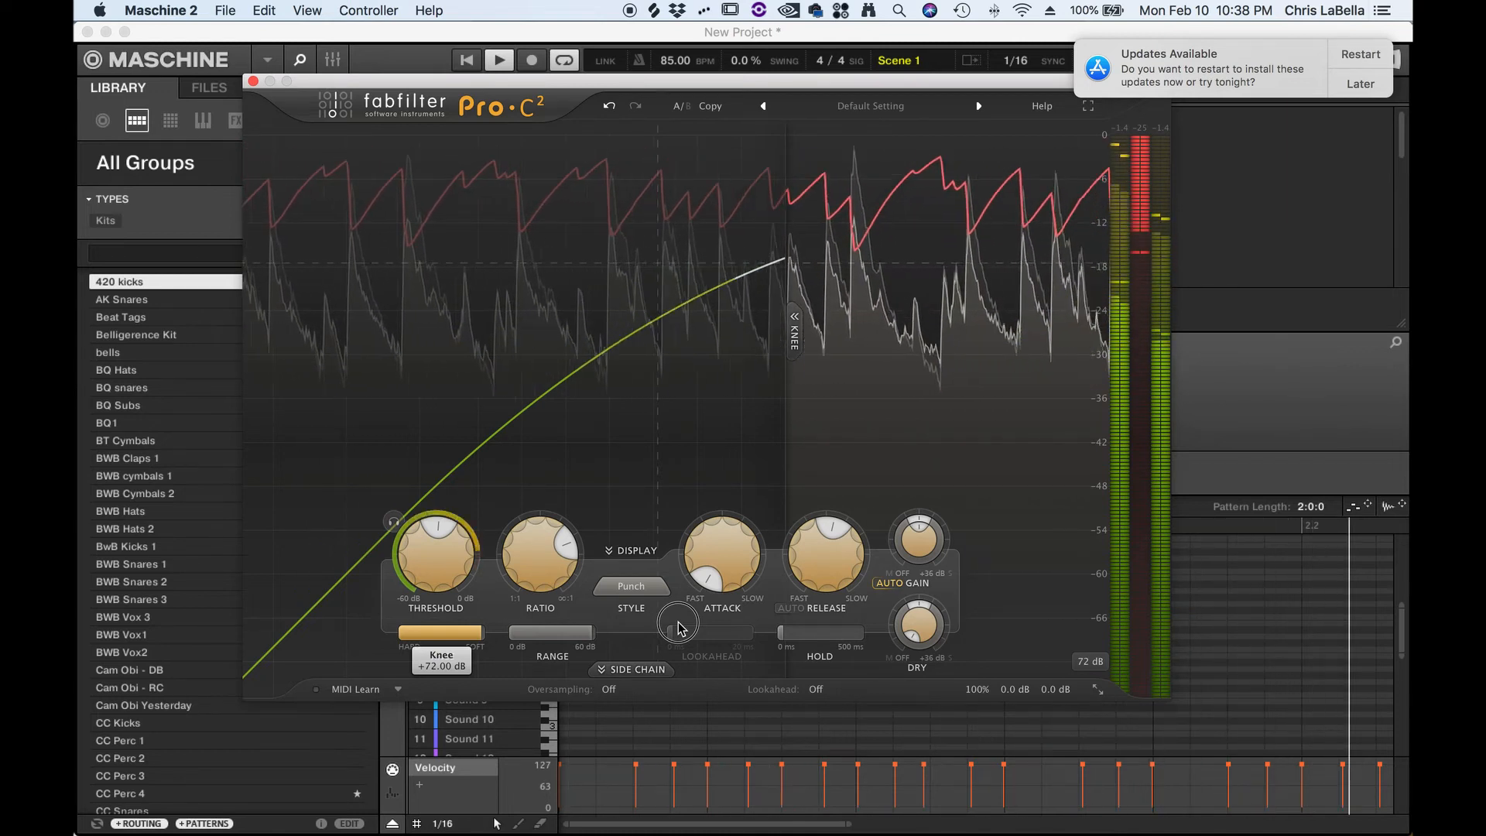
pyautogui.moveTo(678, 627); pyautogui.dragTo(757, 637)
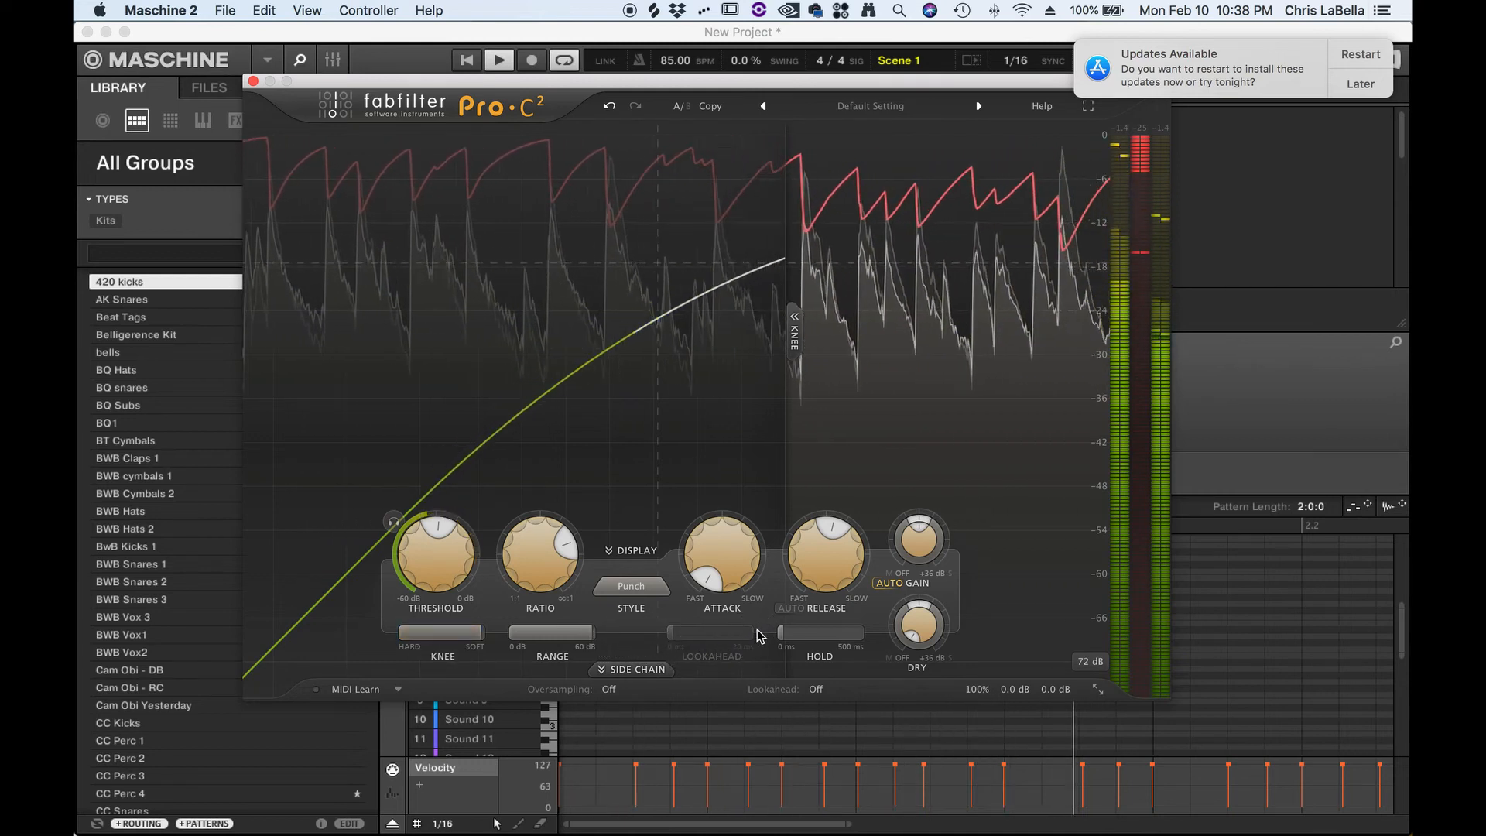
# - Compare the knee set back to hard at 0.00 dB and then fully soft again, stopping playback
pyautogui.moveTo(455, 635); pyautogui.dragTo(174, 642)
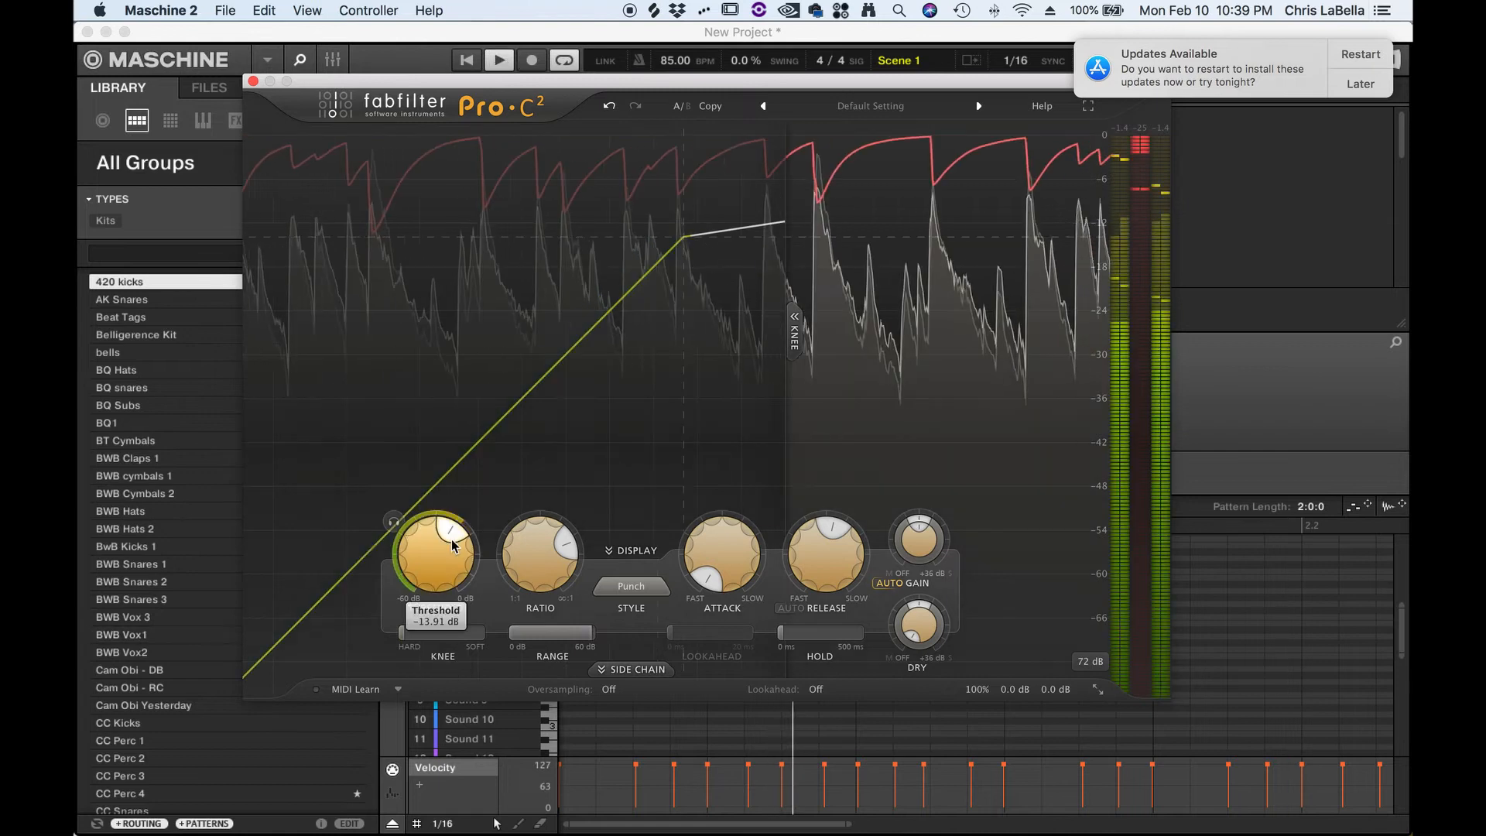
pyautogui.press('space')
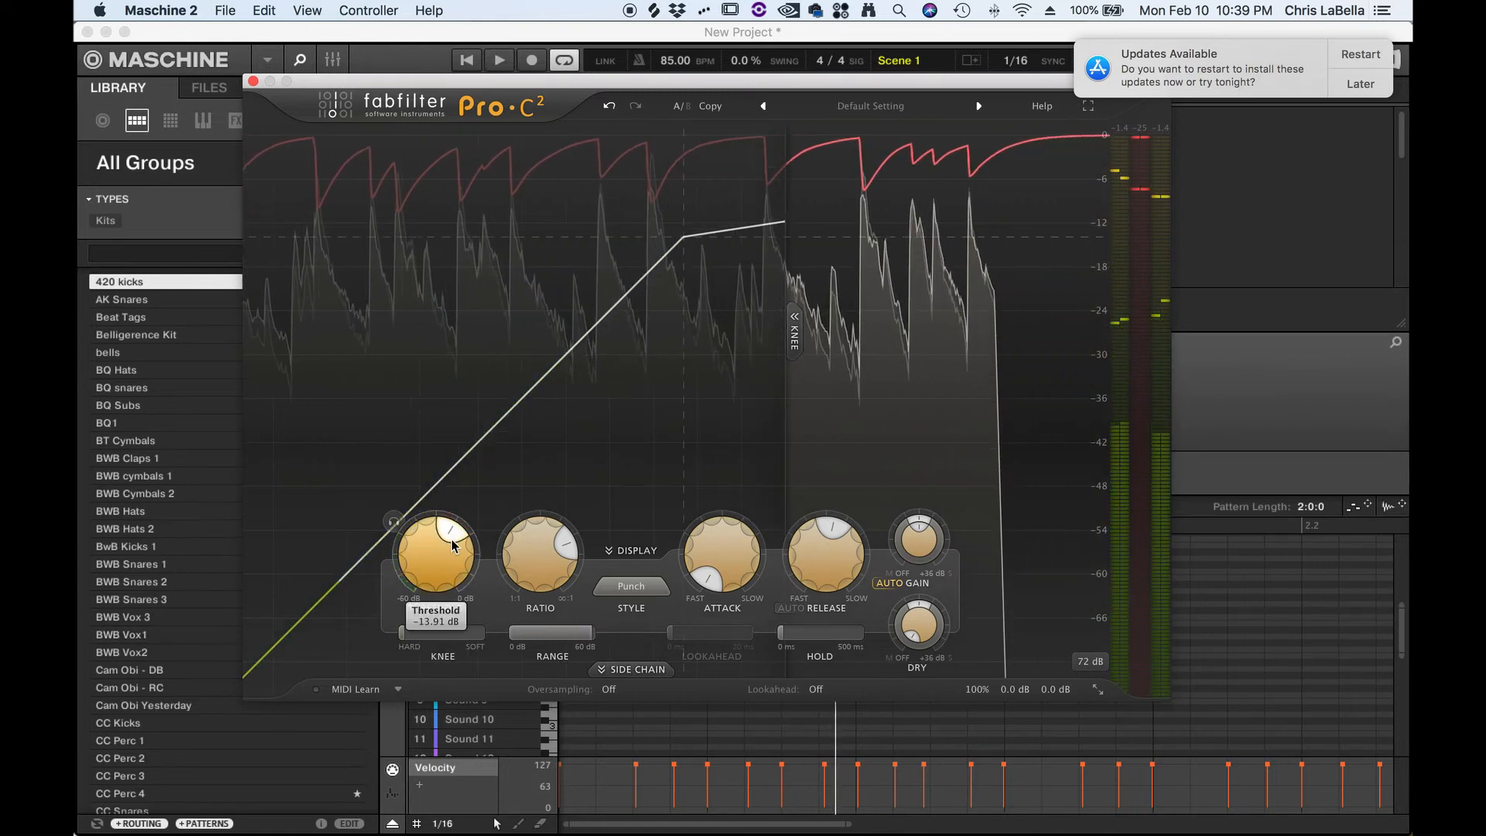
pyautogui.moveTo(401, 633); pyautogui.dragTo(671, 619)
pyautogui.press('space')
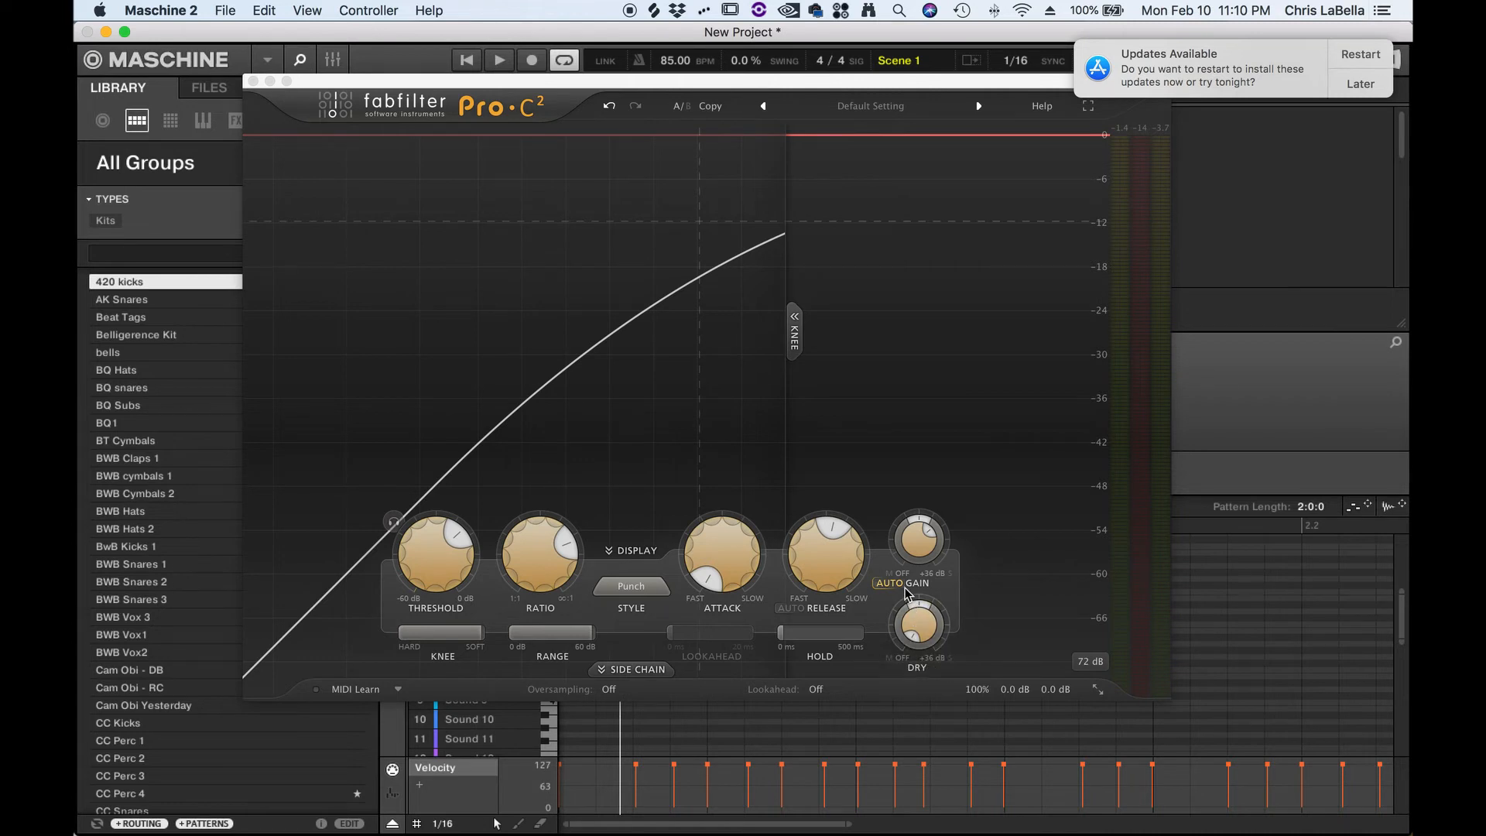
# - Toggle Auto Gain off with the loop playing, then stop playback
pyautogui.moveTo(901, 588)
pyautogui.press('space')
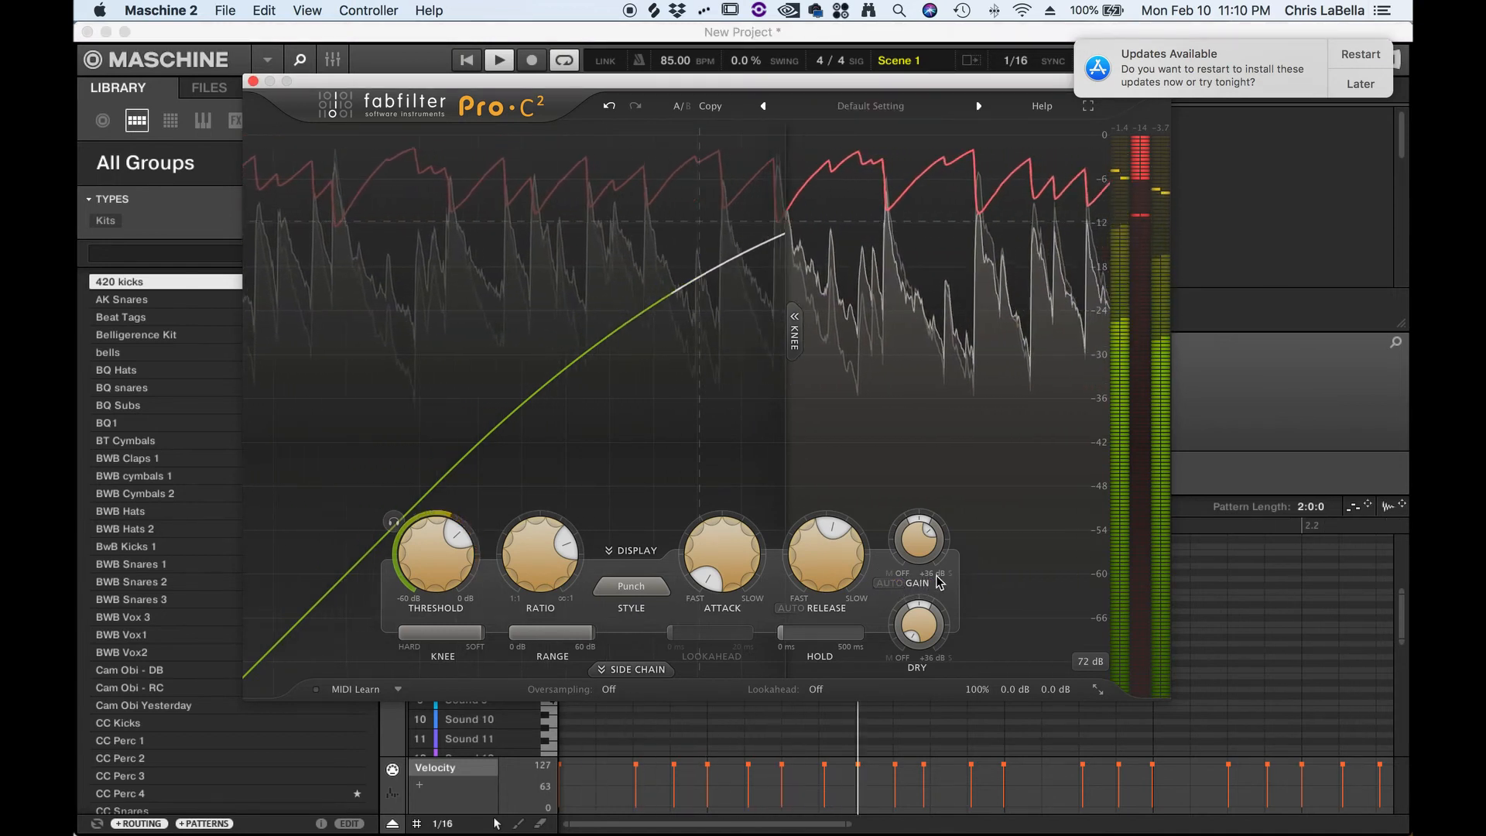
pyautogui.click(887, 584)
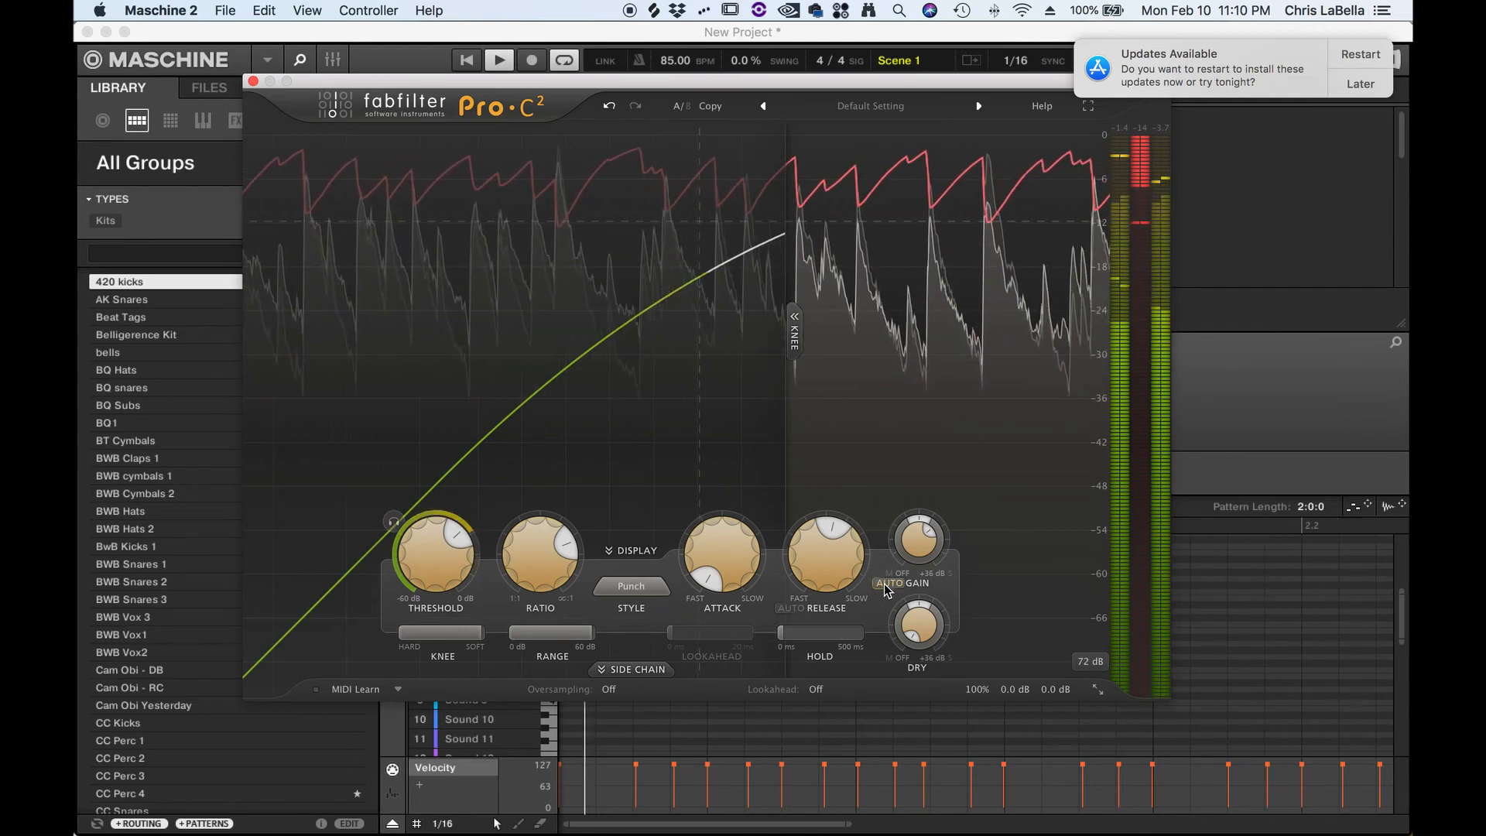
pyautogui.press('space')
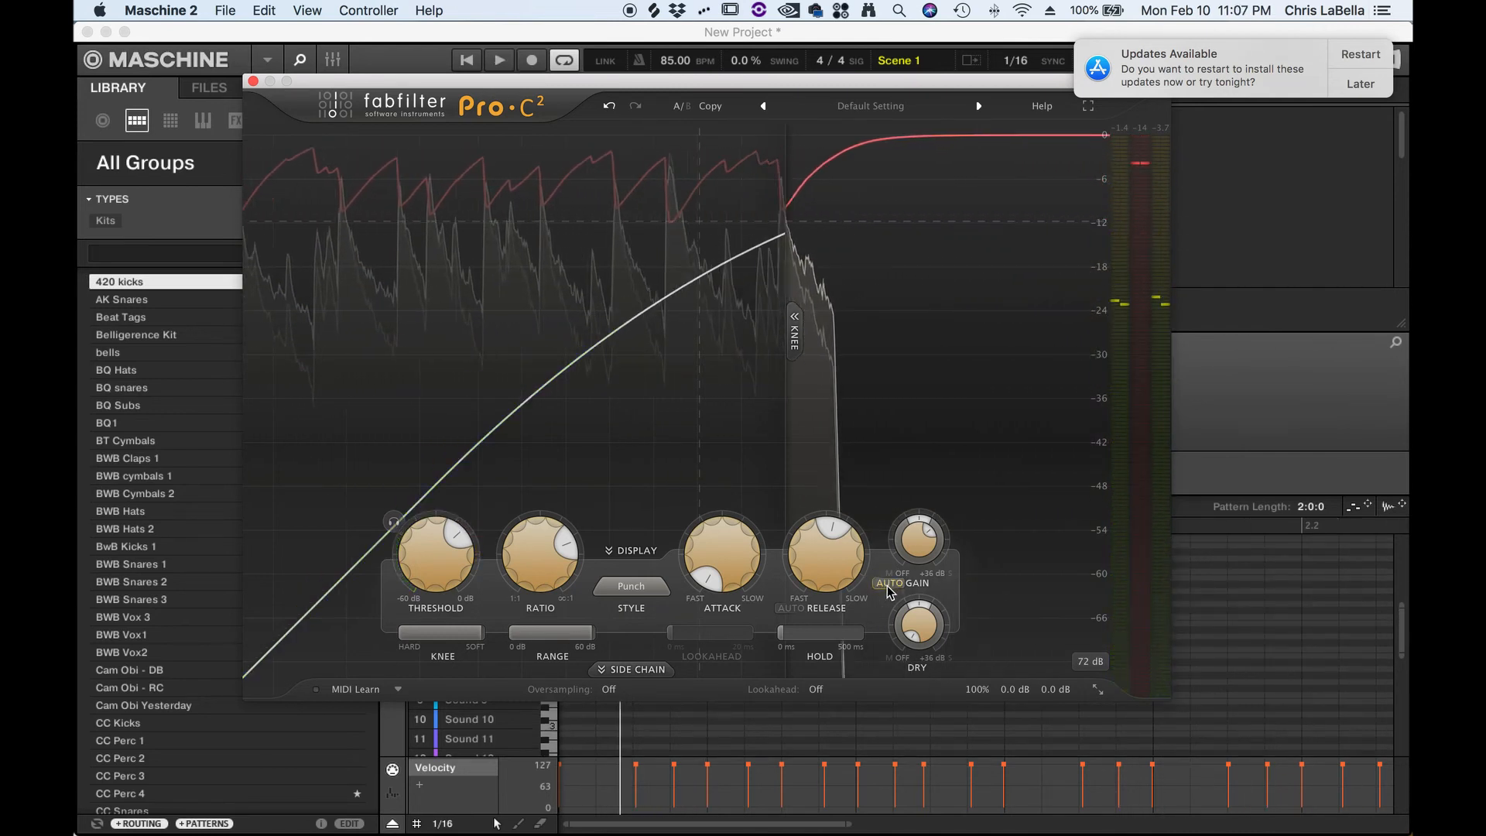